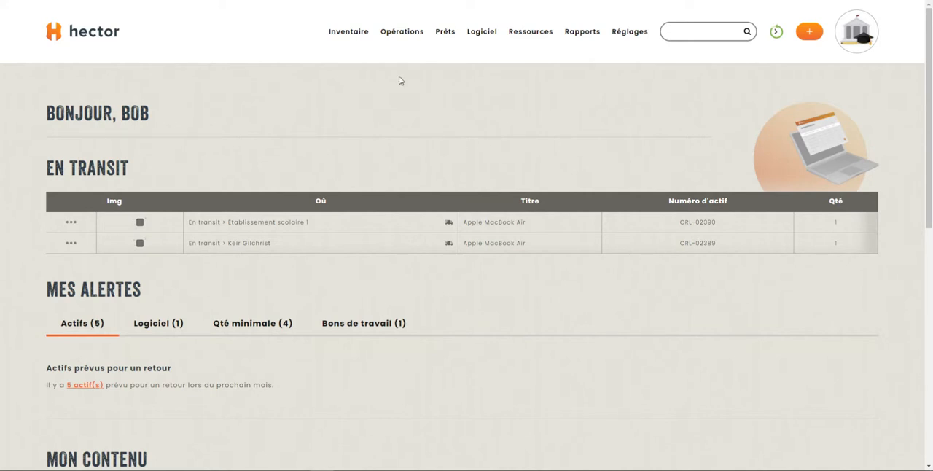
- Examine the general work order settings in the operations configuration, including default terms, labour rate, billable option and user creation
mouse_move(398, 40)
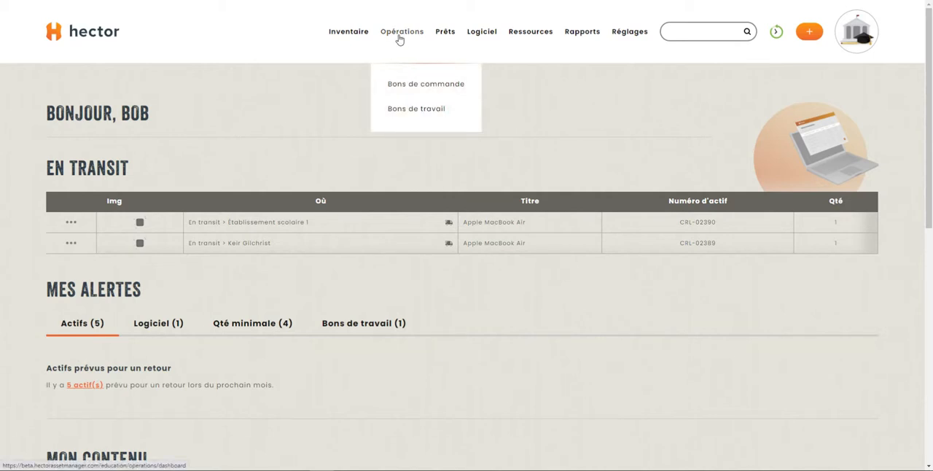
mouse_move(521, 38)
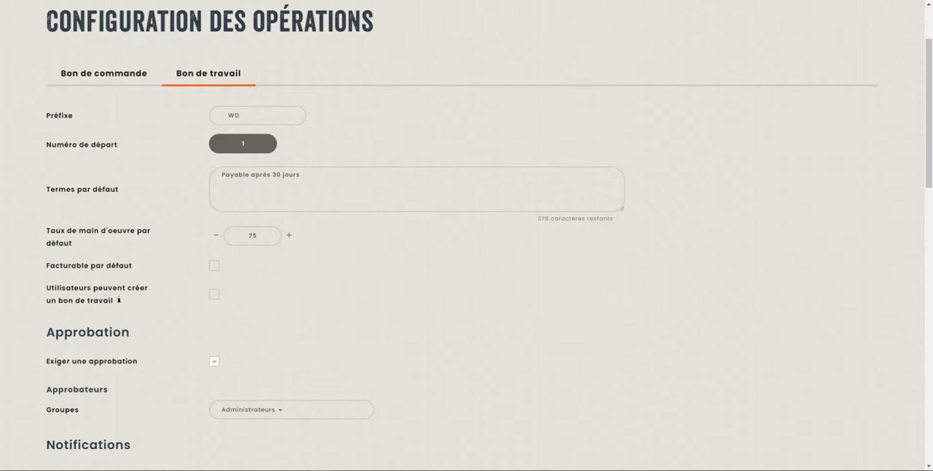
left_click(273, 193)
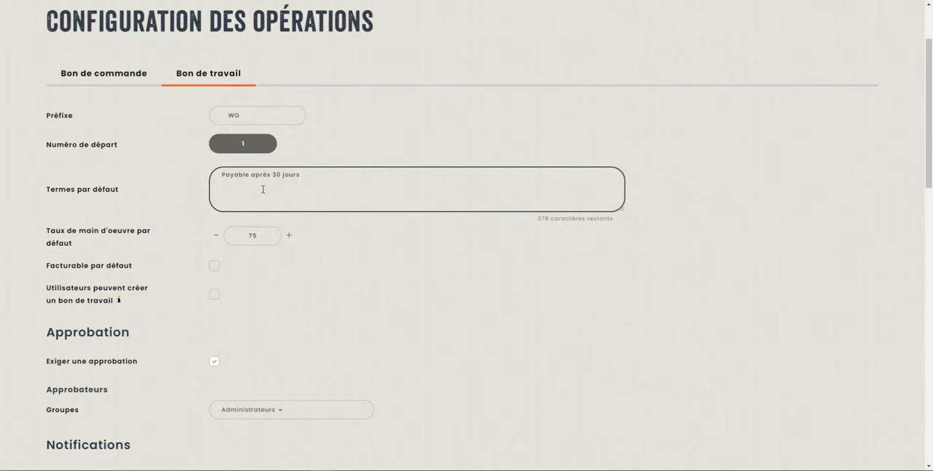
scroll(263, 190, "down", 1)
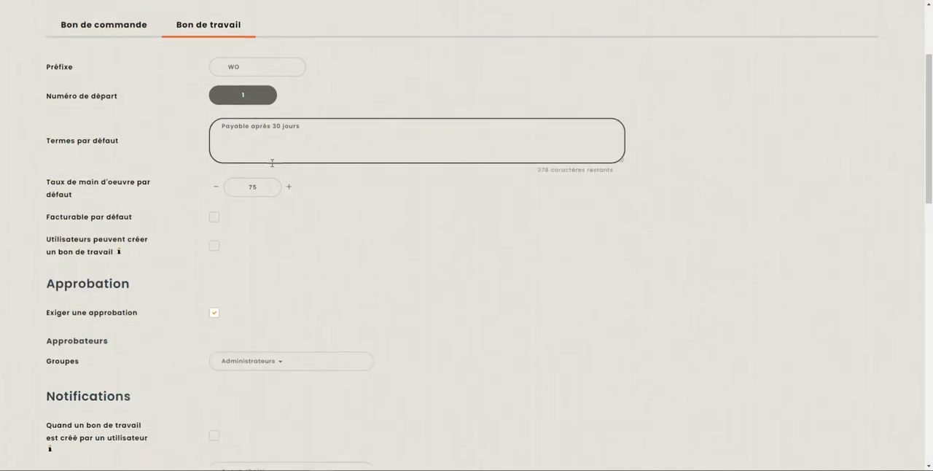
left_click(268, 179)
scroll(263, 197, "down", 1)
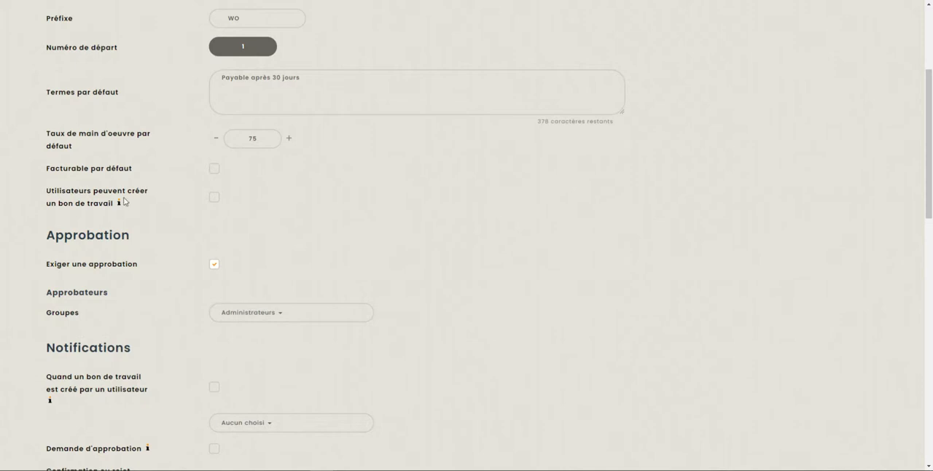
scroll(123, 203, "down", 1)
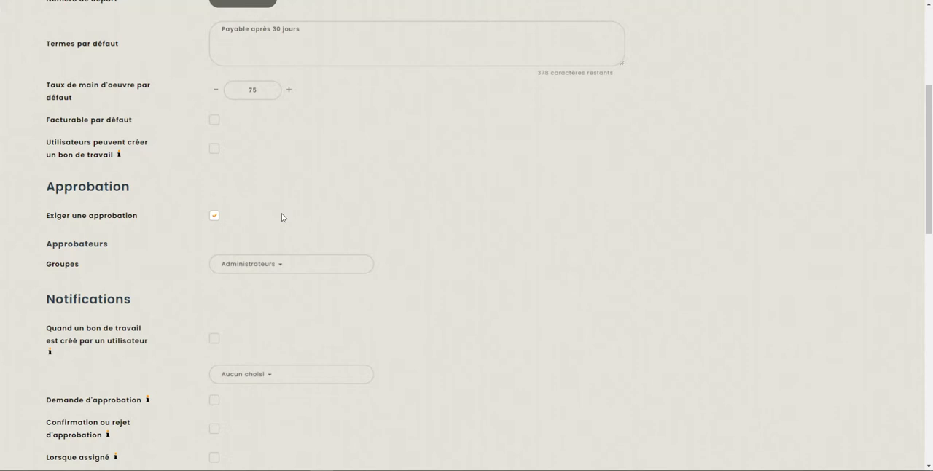
scroll(282, 219, "down", 2)
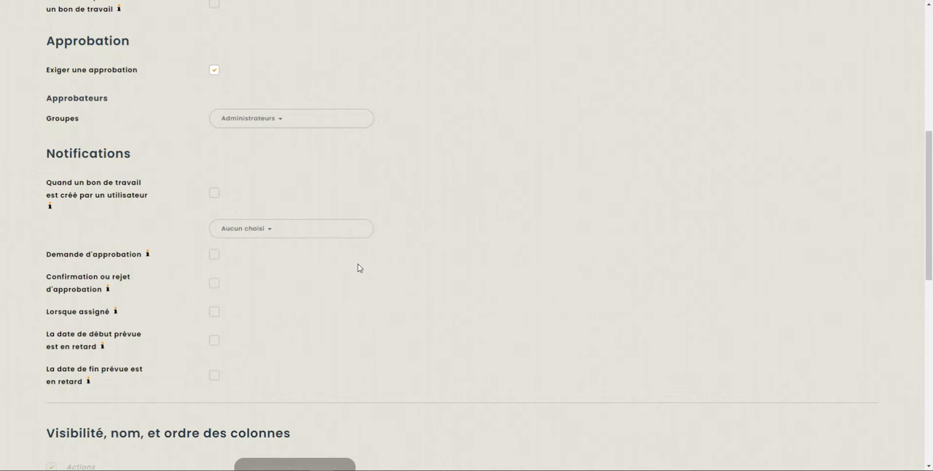
- Check which groups can be chosen as work order approvers and read through the approval and notification options
left_click(235, 119)
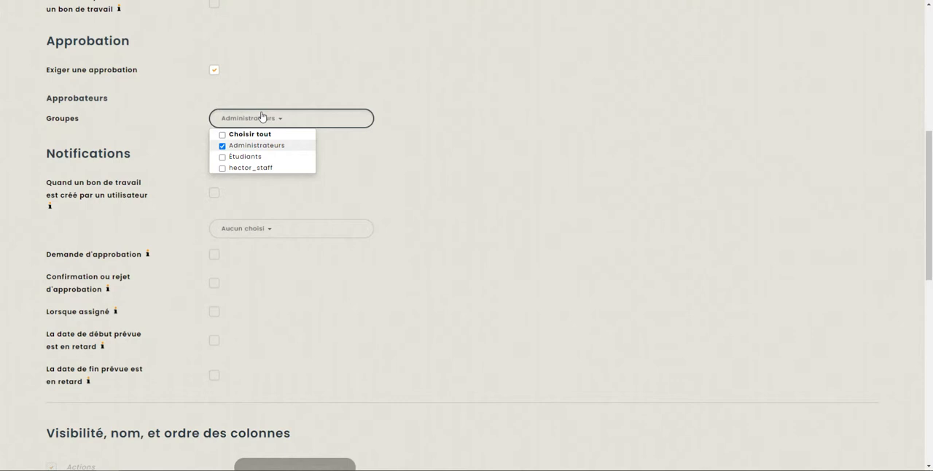
left_click(262, 116)
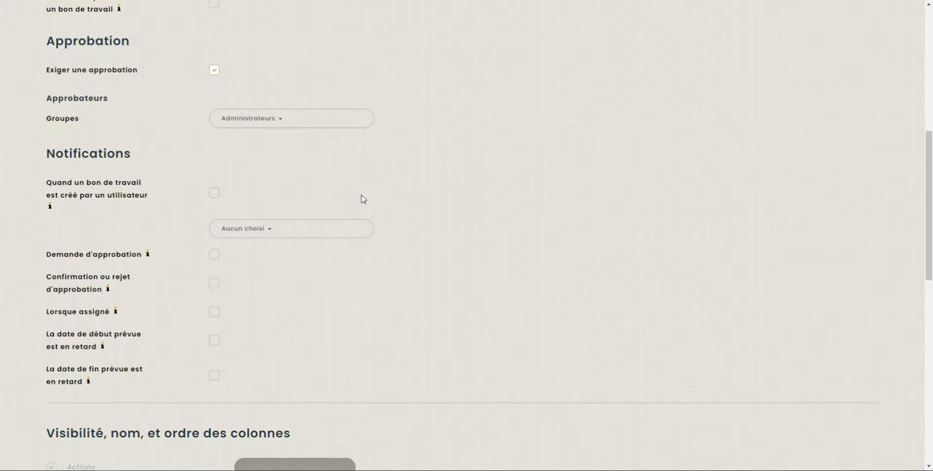
scroll(211, 204, "down", 1)
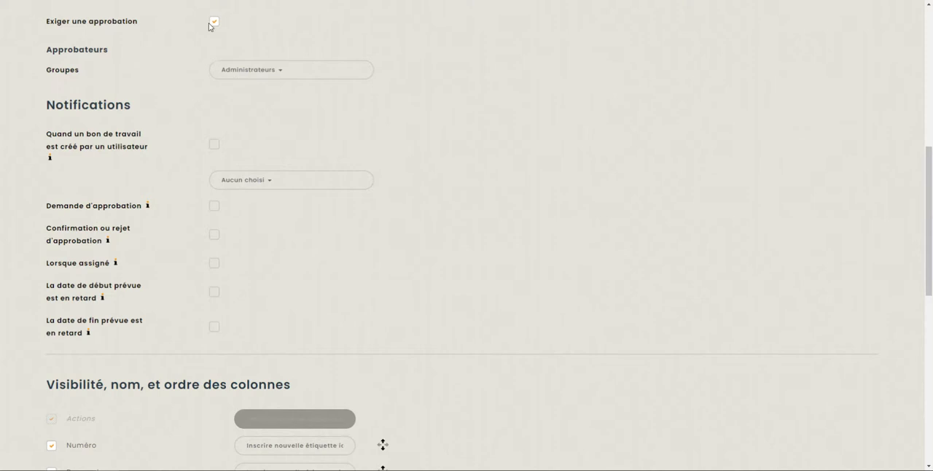
scroll(354, 197, "down", 1)
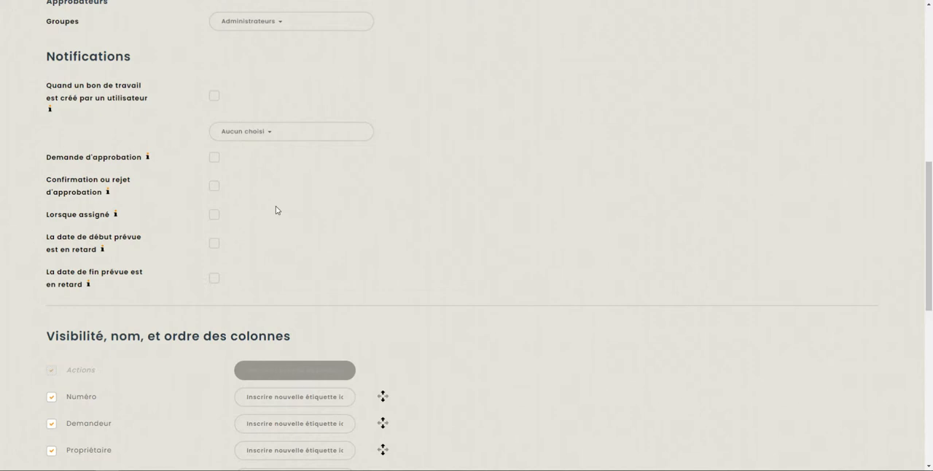
scroll(276, 210, "up", 4)
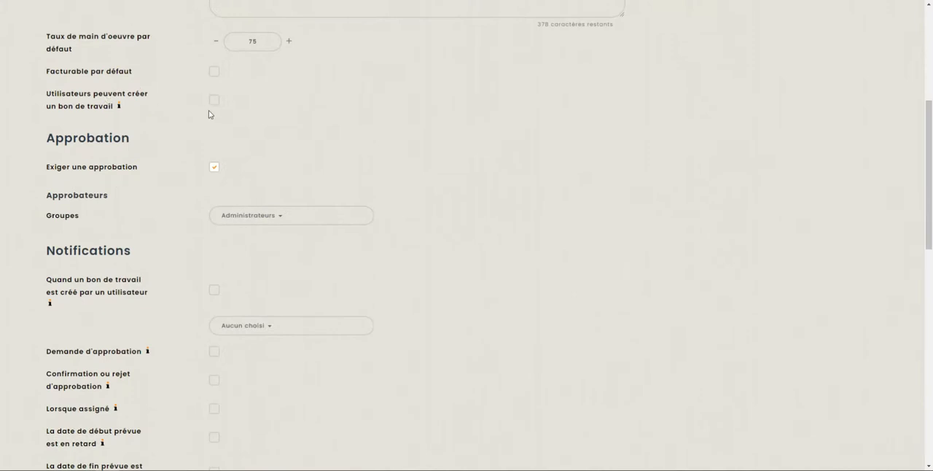
scroll(208, 117, "down", 2)
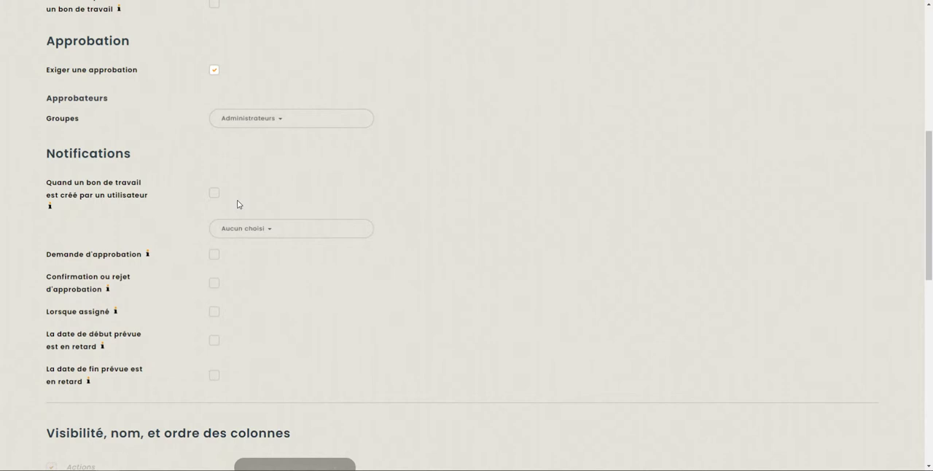
scroll(237, 204, "down", 1)
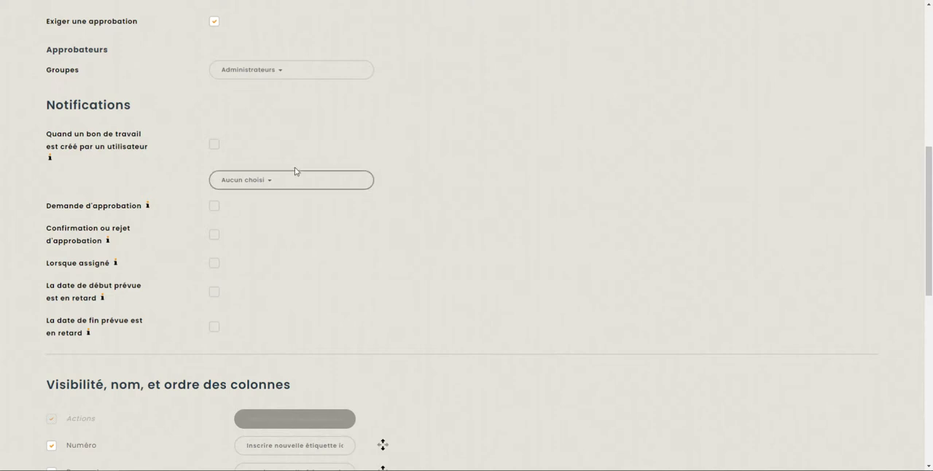
- Examine the visibility, name and order settings for the work order columns
scroll(296, 171, "down", 8)
scroll(94, 261, "down", 1)
scroll(138, 287, "up", 3)
scroll(215, 302, "down", 2)
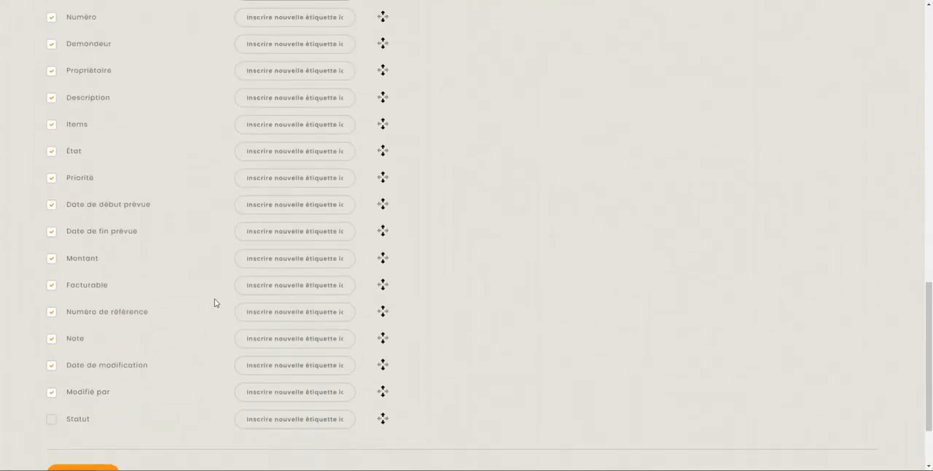
scroll(314, 267, "up", 1)
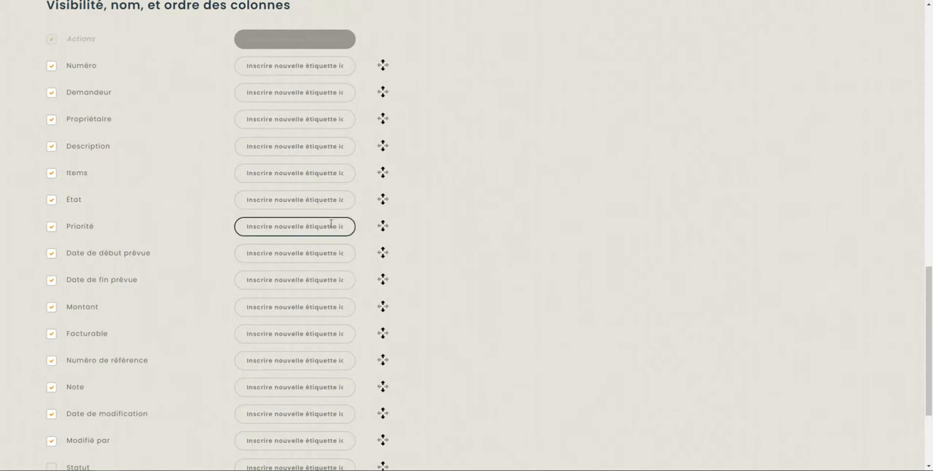
scroll(179, 371, "down", 2)
scroll(309, 355, "up", 4)
scroll(310, 355, "up", 10)
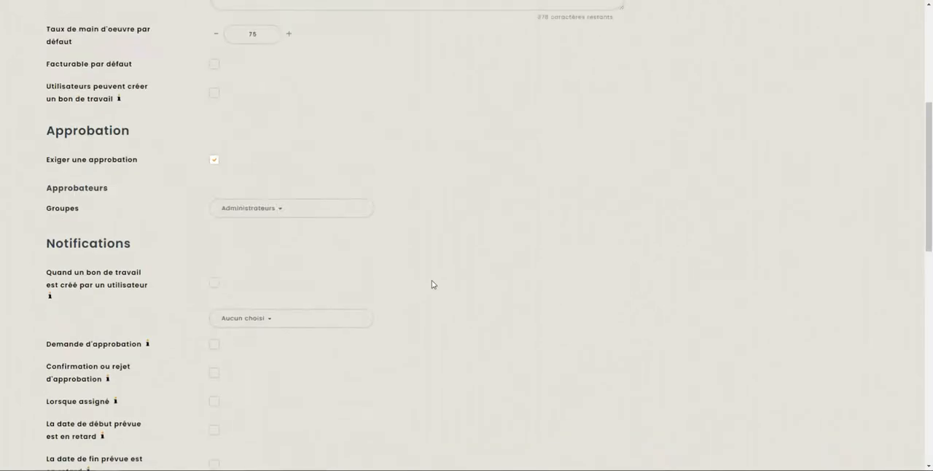
- Open the client list from the resources and start creating a new client
mouse_move(526, 64)
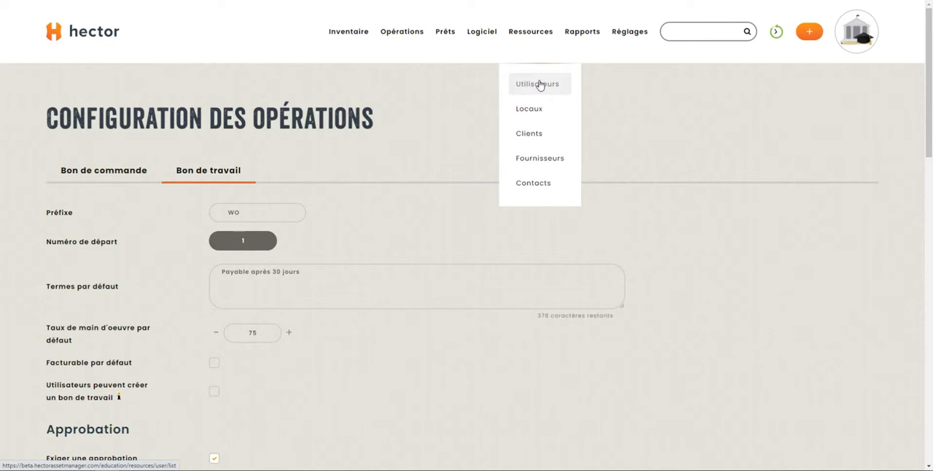
left_click(555, 130)
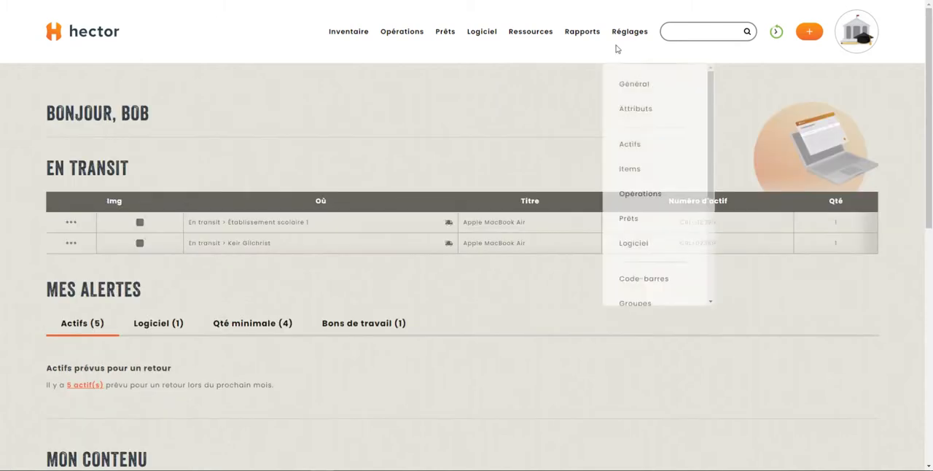
mouse_move(529, 56)
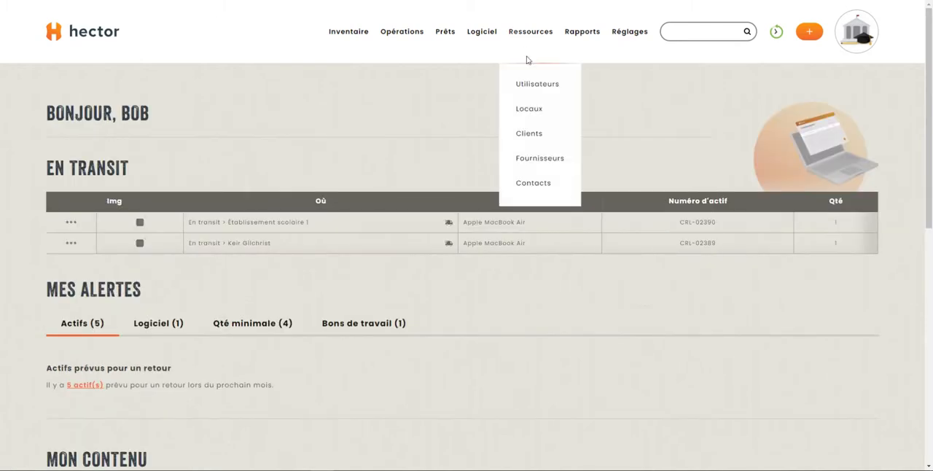
left_click(536, 135)
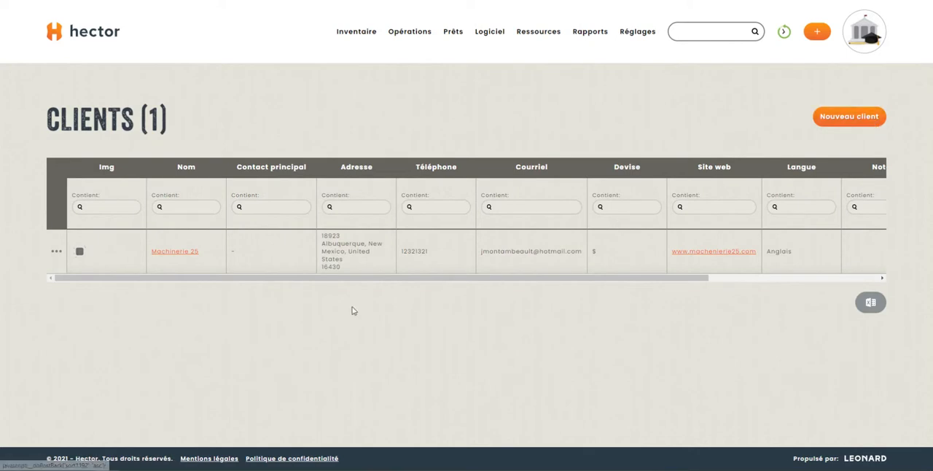
left_click(868, 118)
- Name the new client ABC 1234 and enter "Acheteur de bons de travail" as its description
left_click(282, 179)
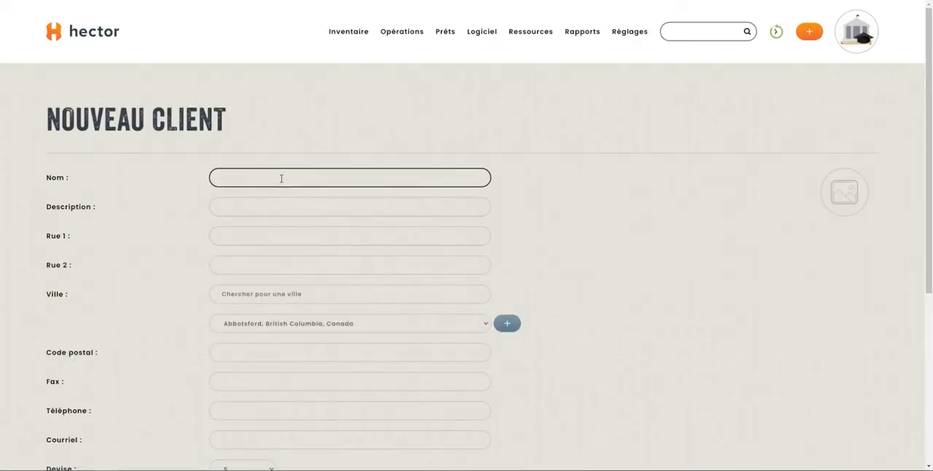
type("ABC")
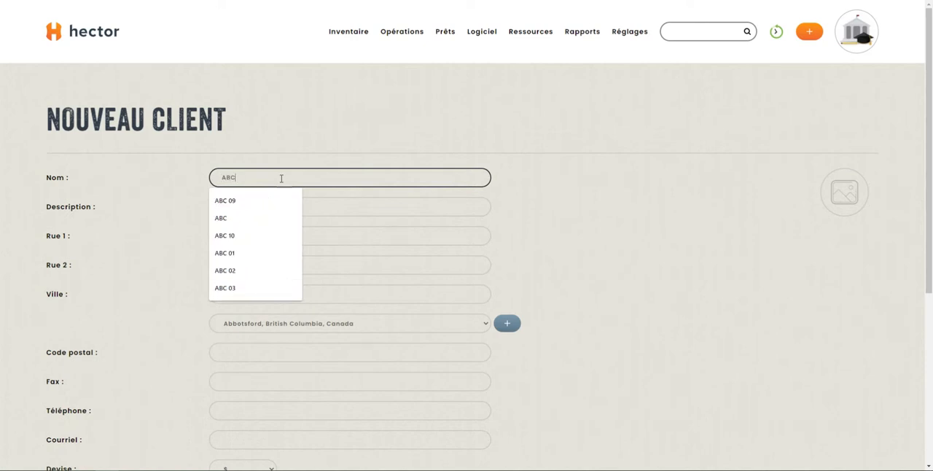
type(" 1234")
left_click(248, 208)
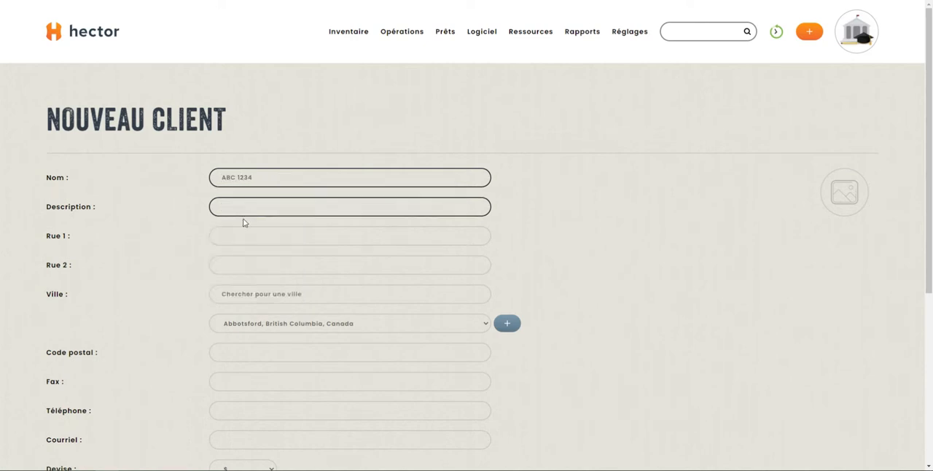
left_click(260, 206)
left_click(162, 209)
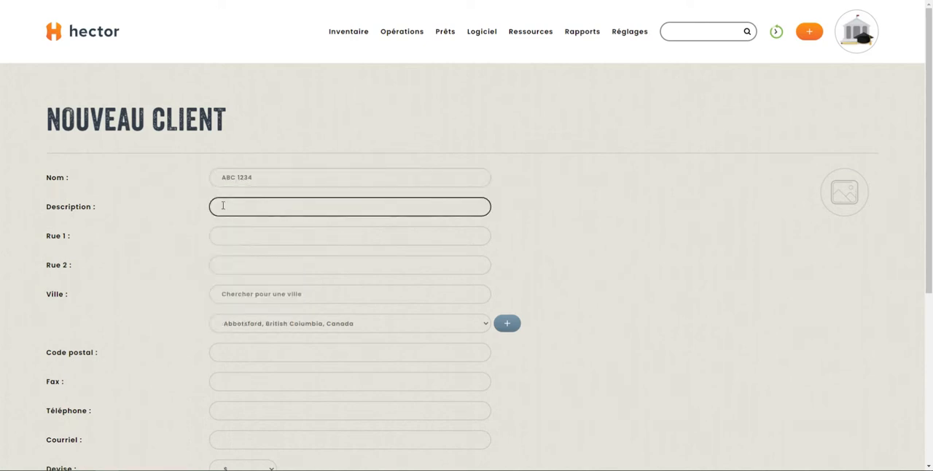
left_click(274, 214)
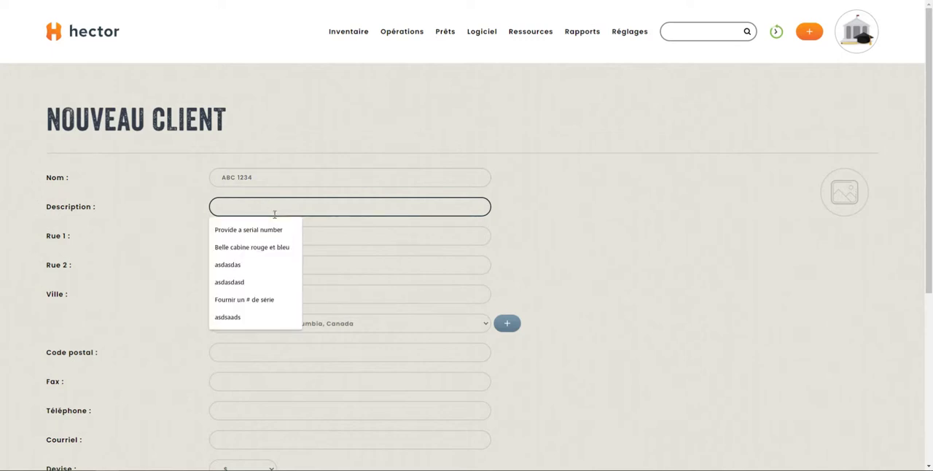
type("Ache")
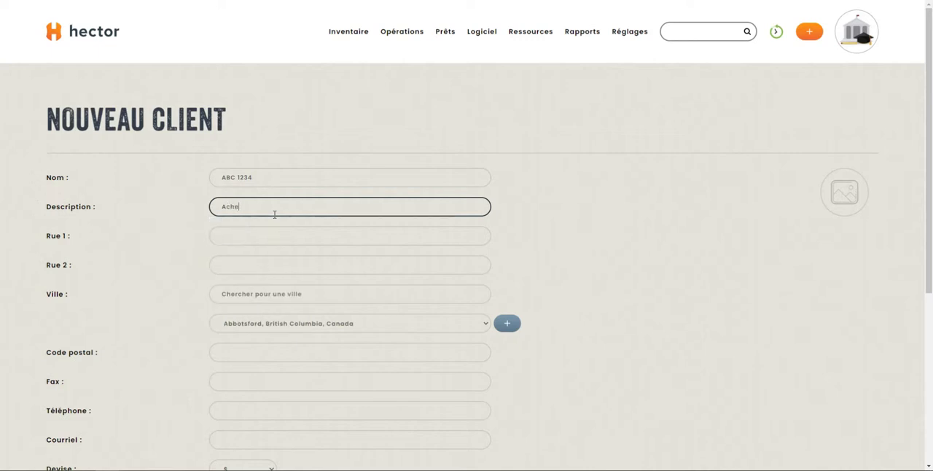
type("teur de bons de travail")
key("Tab")
- Enter the client's street address on the first address line, removing the stray final character
type("1234 rue principal;")
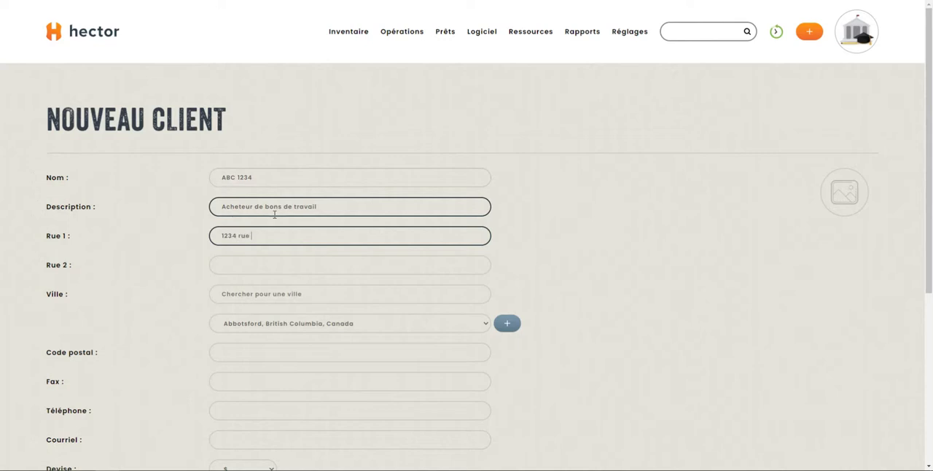
key("Tab")
key("shift+Tab")
key("BackSpace")
key("Tab")
- Choose Antioch, California, United States as the client's city and fill in the postal code
left_click(392, 333)
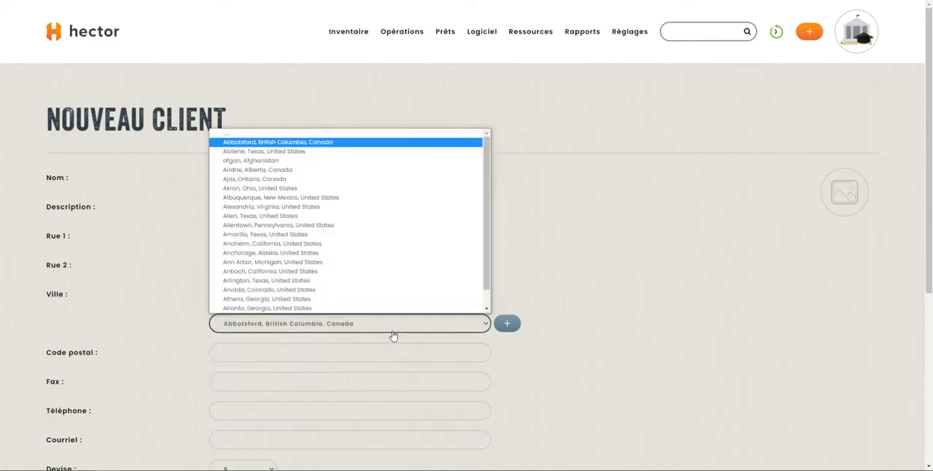
left_click(350, 209)
scroll(523, 277, "down", 3)
left_click(282, 102)
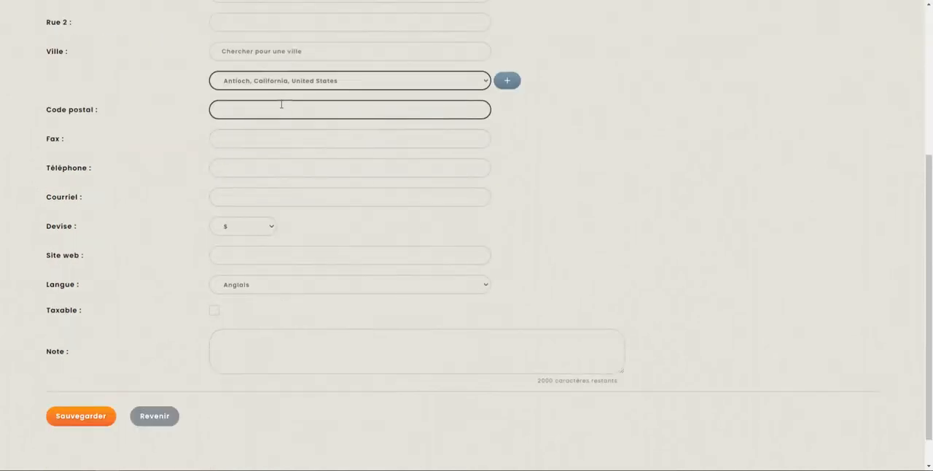
type("12731485")
key("BackSpace")
key("BackSpace")
key("BackSpace")
key("BackSpace")
key("BackSpace")
type("901")
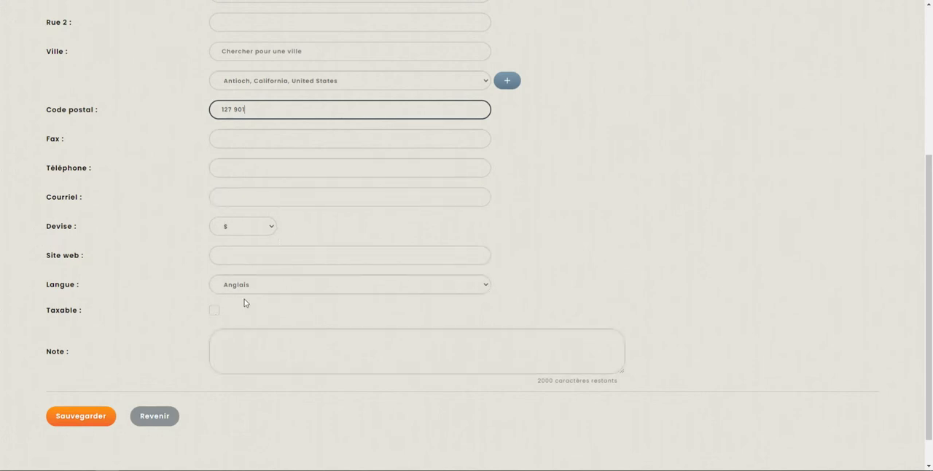
- Set the client's language to Français and look over the filled-in client form
left_click(248, 288)
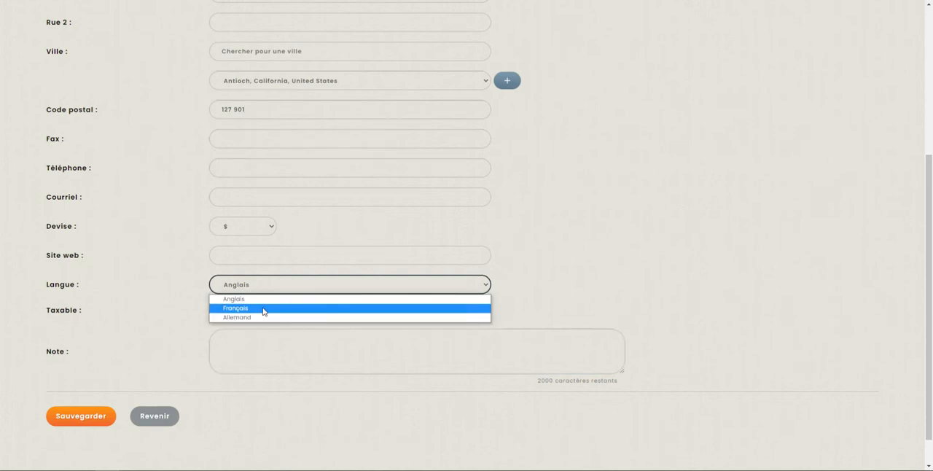
left_click(263, 312)
scroll(180, 281, "up", 4)
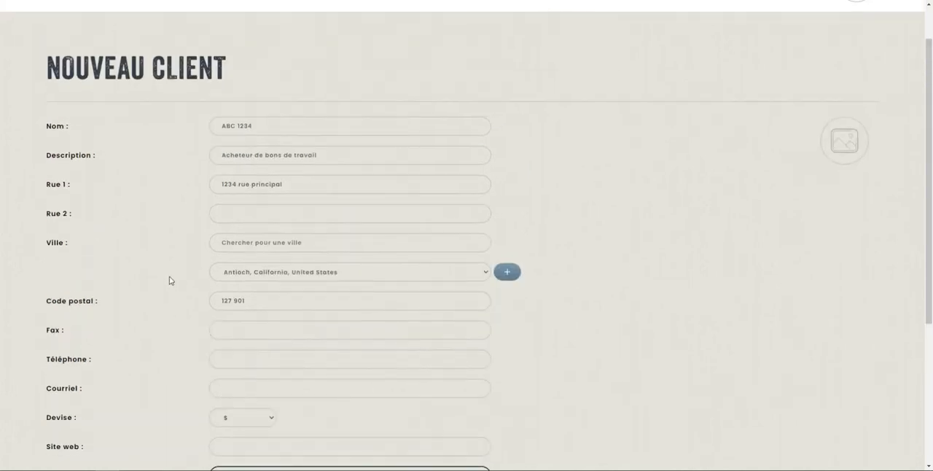
scroll(169, 281, "down", 3)
scroll(301, 280, "up", 3)
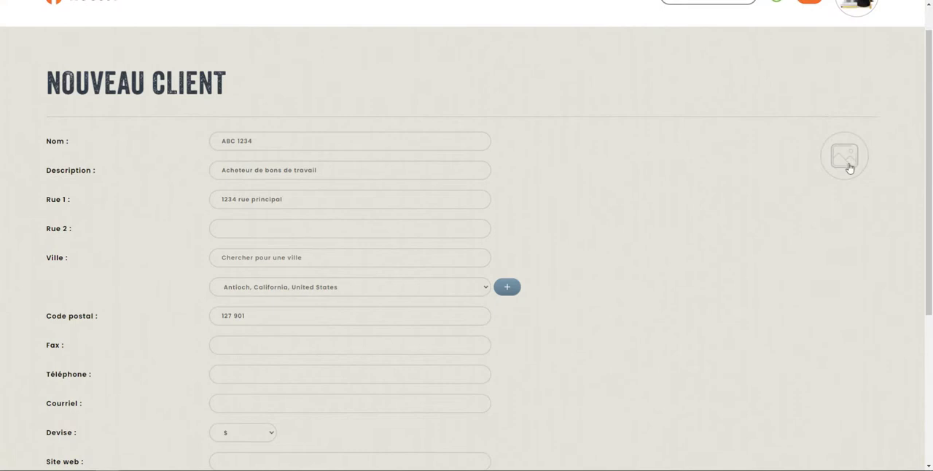
scroll(211, 278, "down", 1)
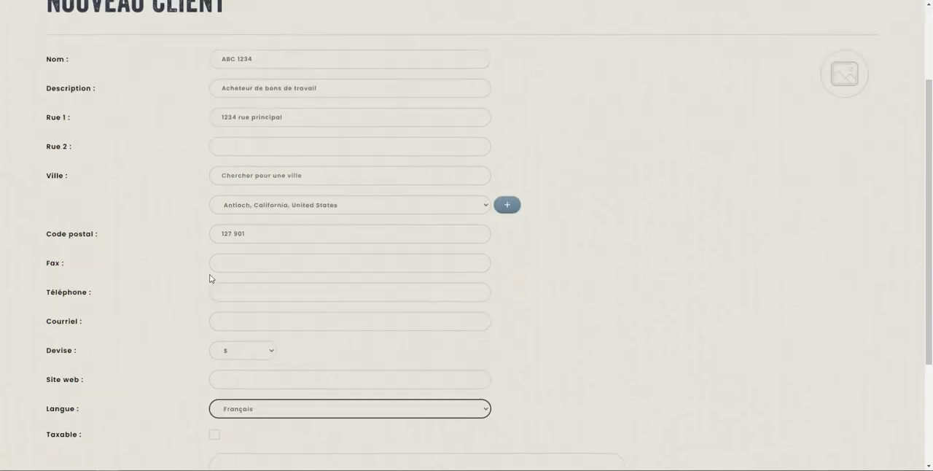
- Save the new client ABC 1234
scroll(210, 278, "down", 2)
left_click(94, 379)
left_click(457, 218)
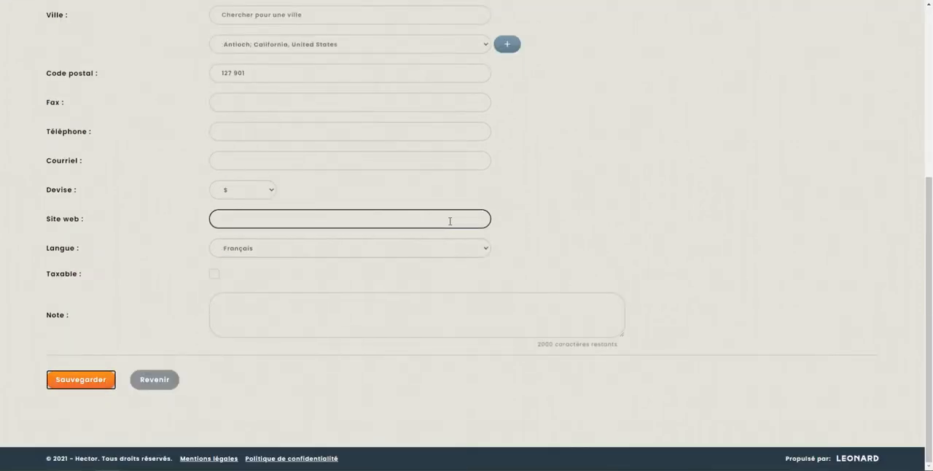
key("Return")
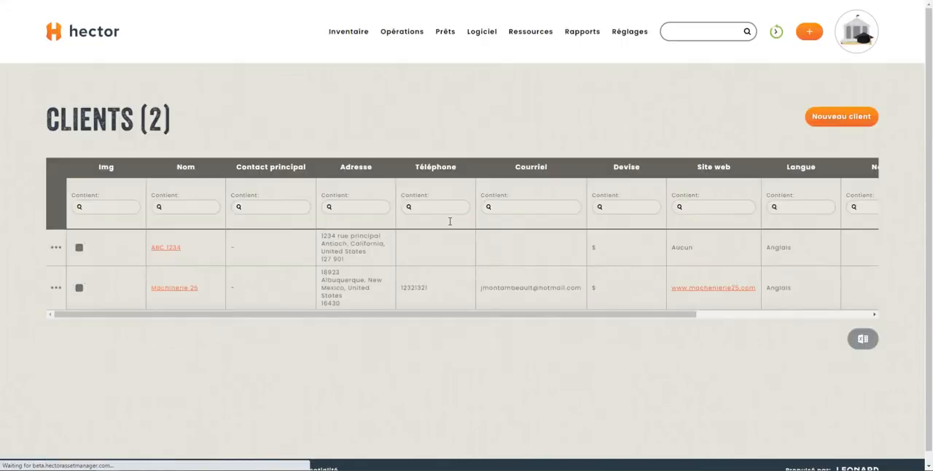
- Open the record of client ABC 1234 and look over its details and history
left_click(173, 251)
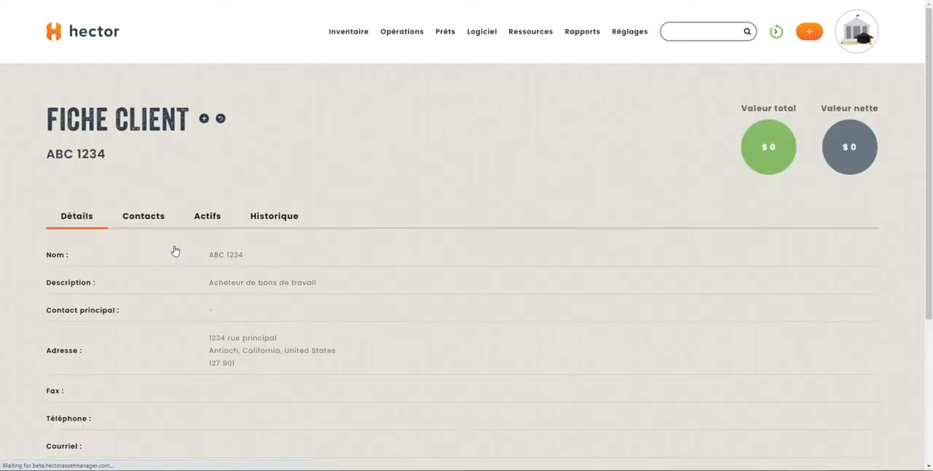
scroll(173, 250, "down", 3)
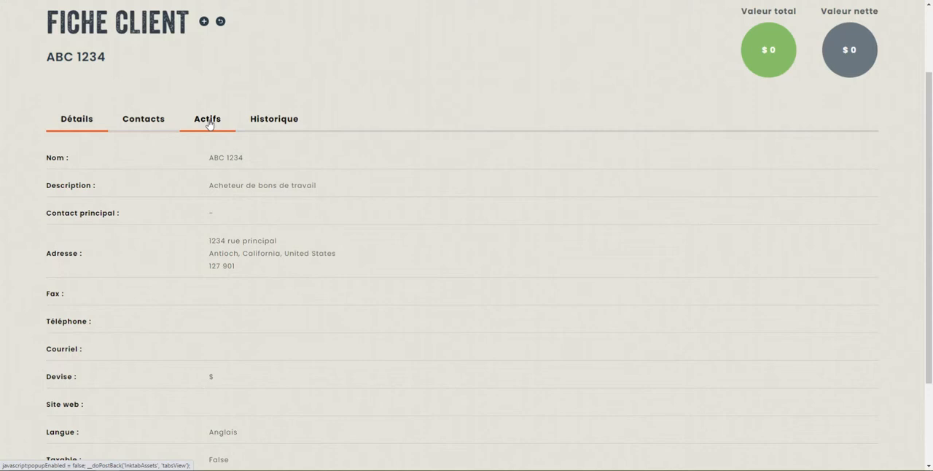
left_click(272, 118)
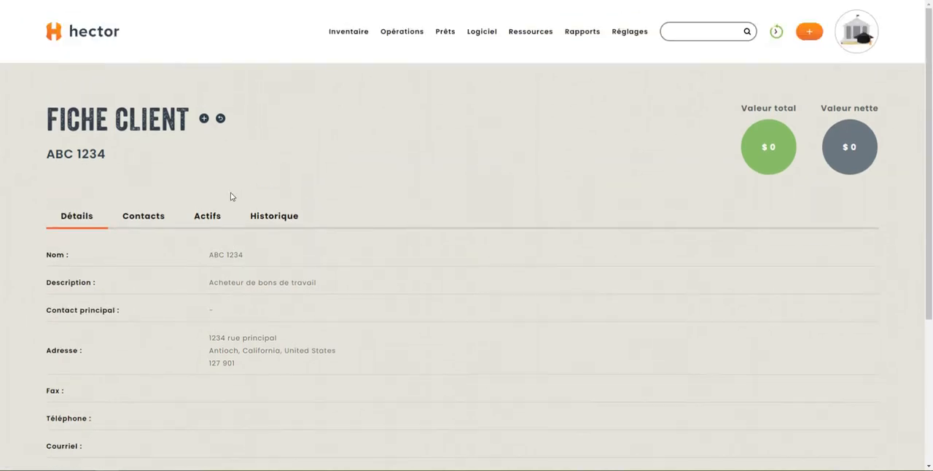
scroll(347, 188, "down", 3)
scroll(355, 179, "up", 3)
- Start a new work order and set client ABC 1234 as its requester
mouse_move(402, 31)
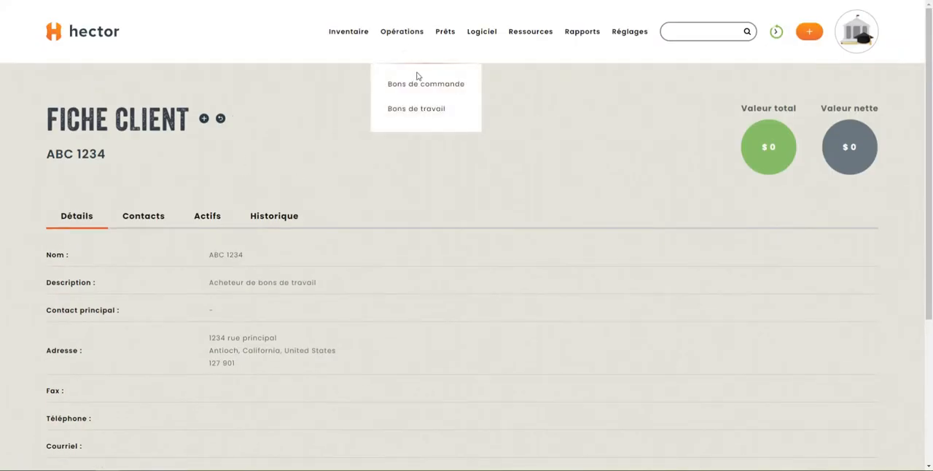
left_click(421, 111)
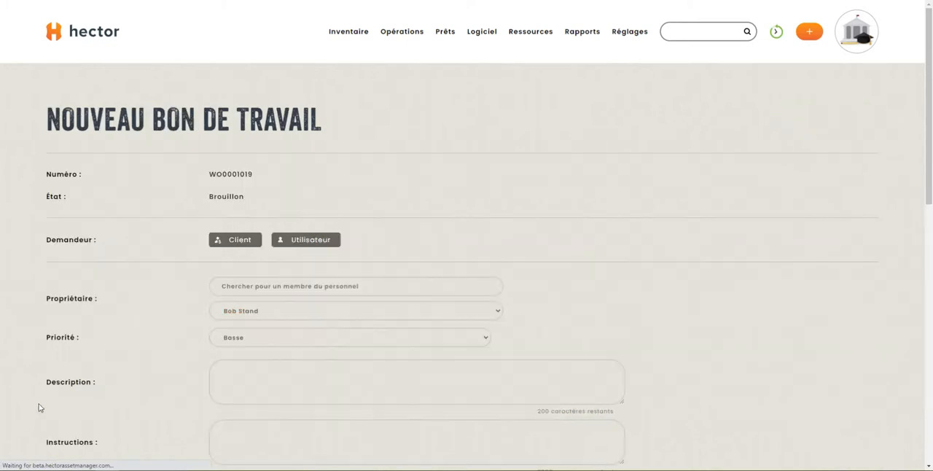
scroll(80, 343, "down", 1)
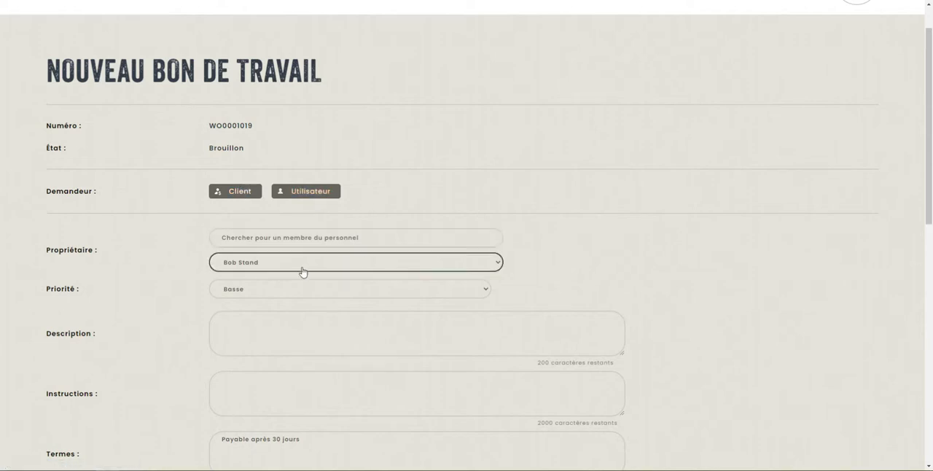
left_click(237, 195)
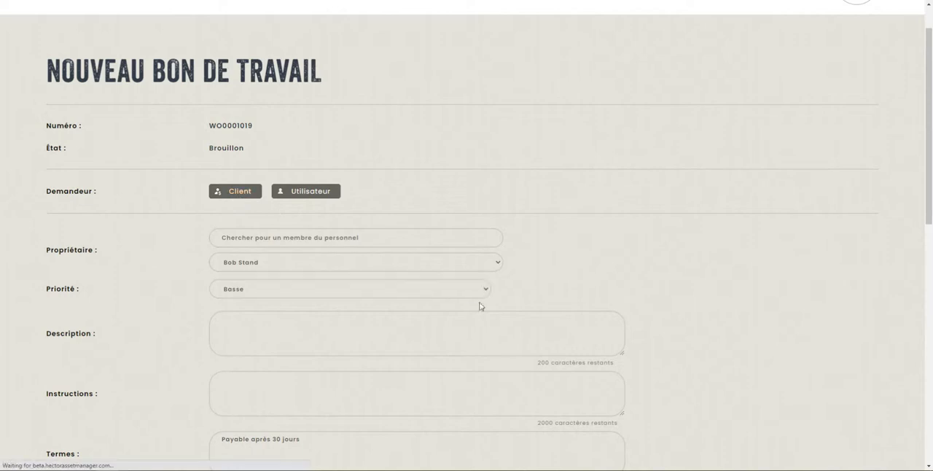
left_click(310, 245)
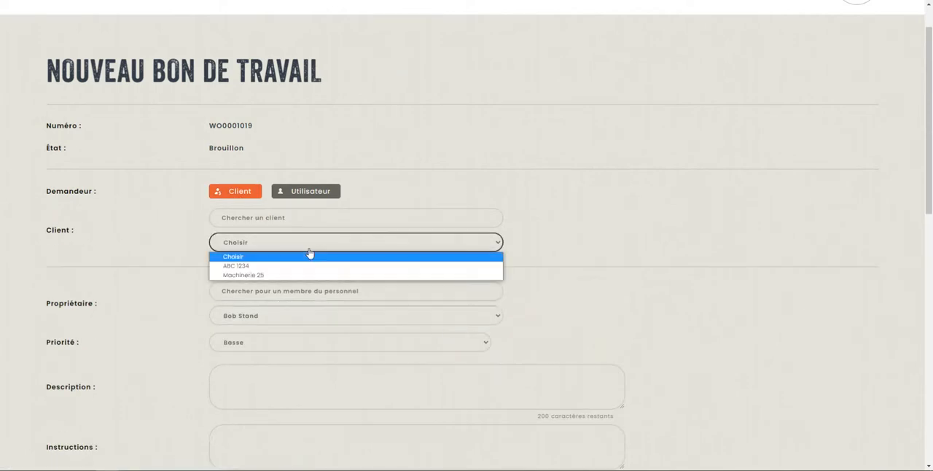
left_click(308, 268)
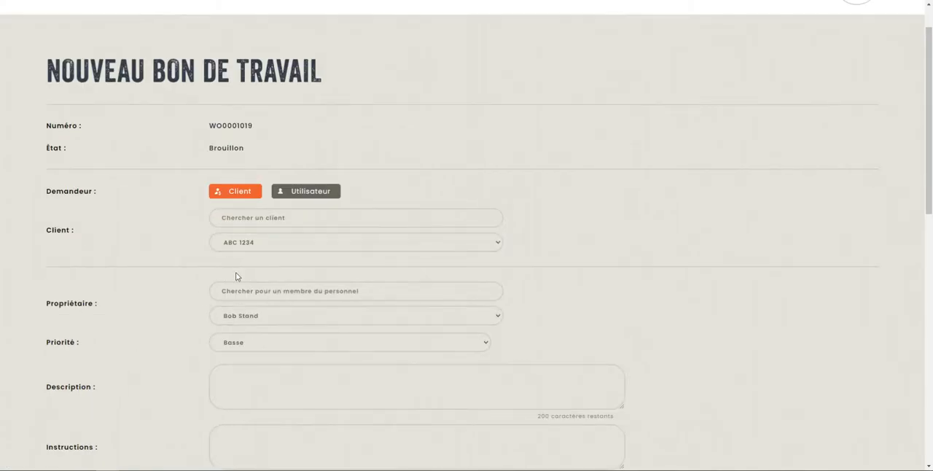
- Look over the staff members available as owner of the work order, keeping the current one
scroll(188, 273, "down", 1)
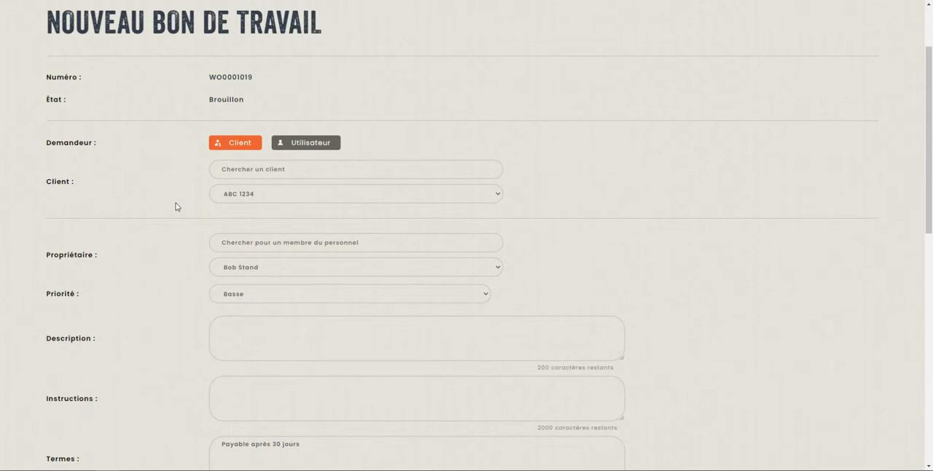
scroll(210, 295, "down", 1)
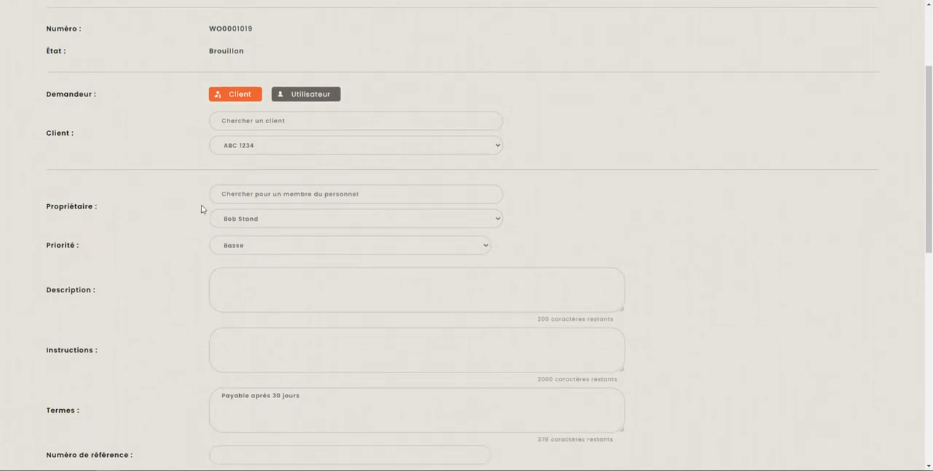
left_click(269, 221)
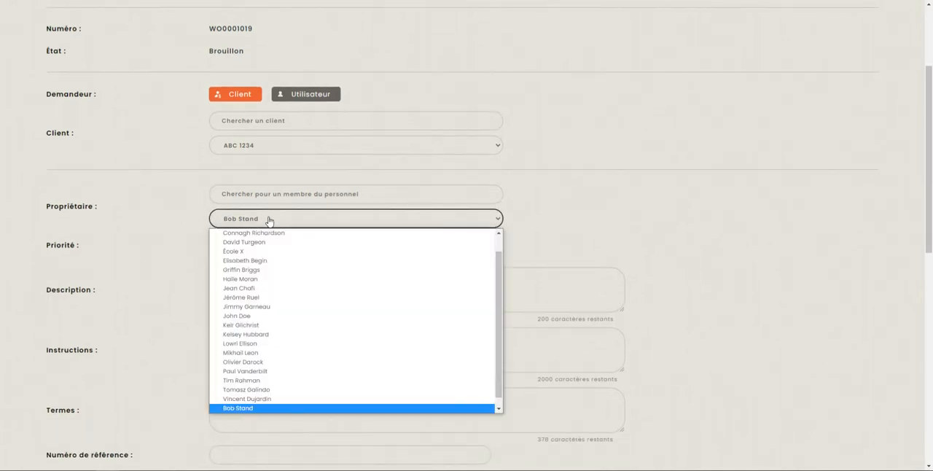
left_click(197, 217)
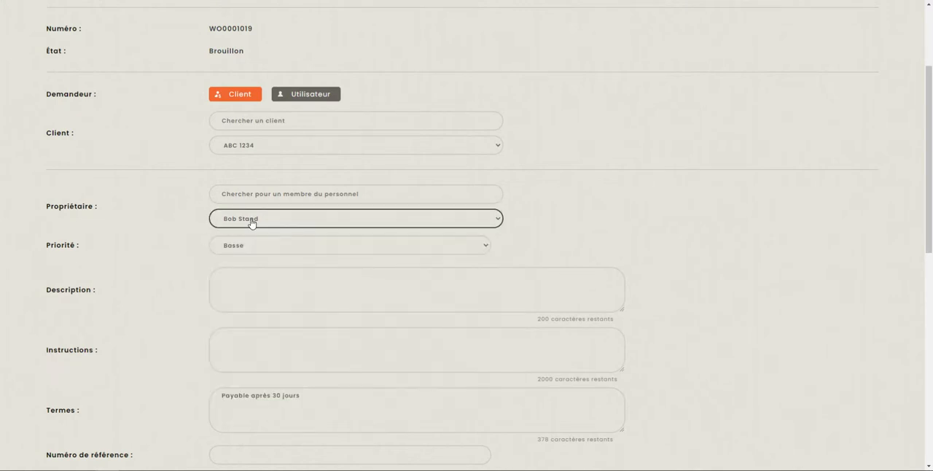
- Set the work order's priority to Moyenne and enter "Réparation d'un mobilier" as its description
scroll(252, 223, "down", 1)
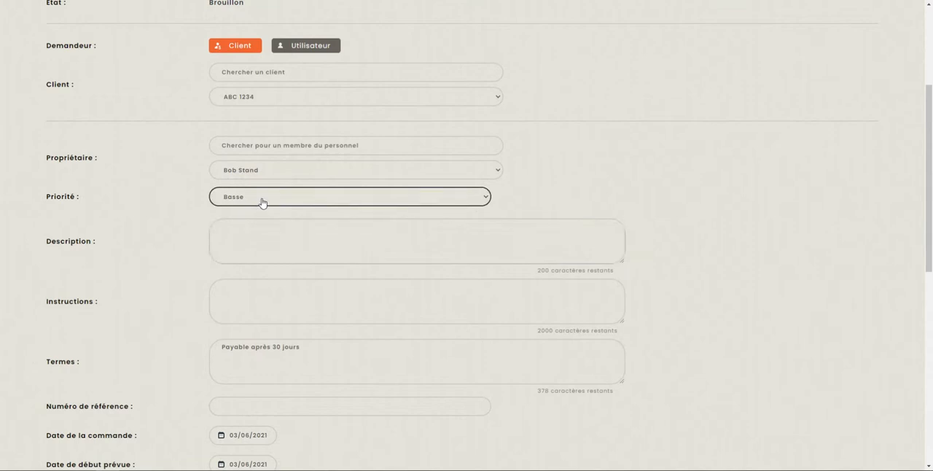
left_click(262, 203)
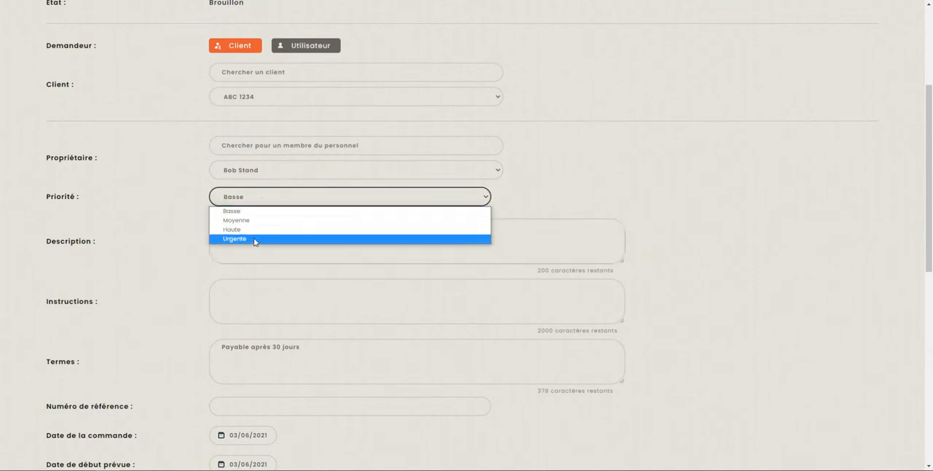
left_click(254, 221)
left_click(269, 242)
scroll(269, 241, "down", 1)
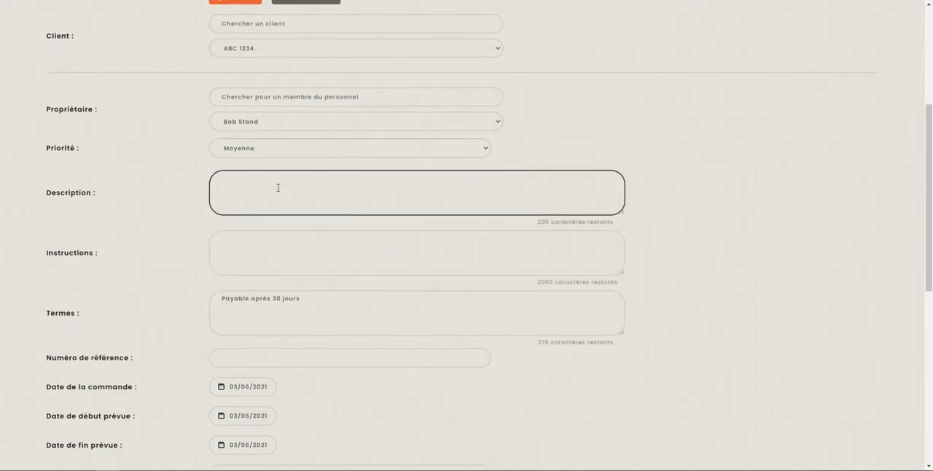
type("Réparation d'un mobilier")
key("Tab")
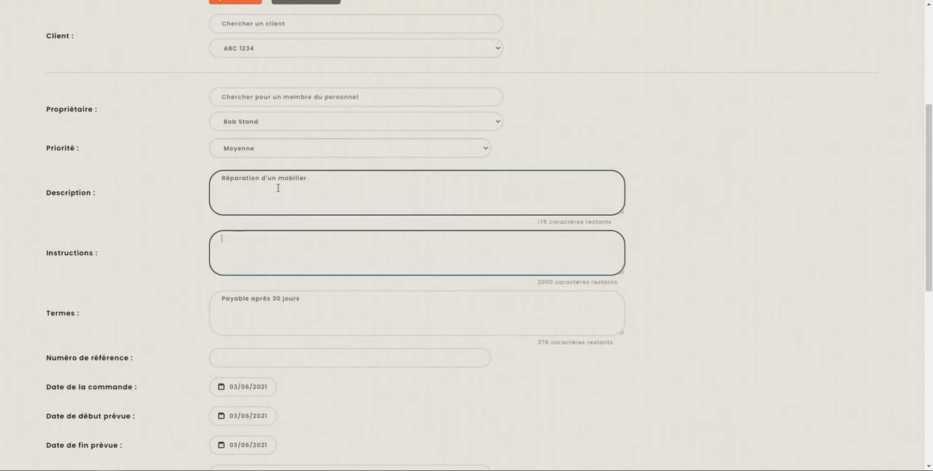
- Enter the instructions as a numbered list: "Tourner le mobilier", "Viser la patte gauche arrière" and "Remettre le mobilier en bon état"
type("1.")
key("Return")
type("2.")
key("Return")
type("3. ")
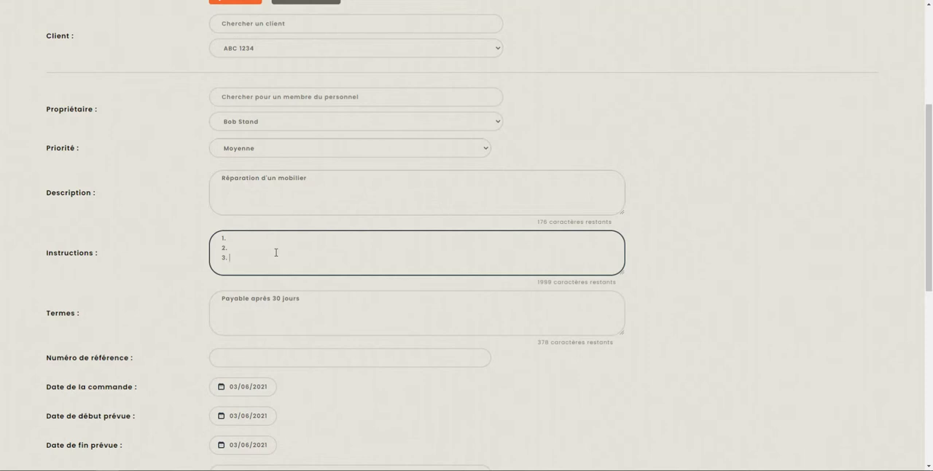
type("Tourner le mobilier")
key("Down")
type("Viser la patte gauche e")
type("rrière")
key("Down")
type("Remettre le mobilier en bon état")
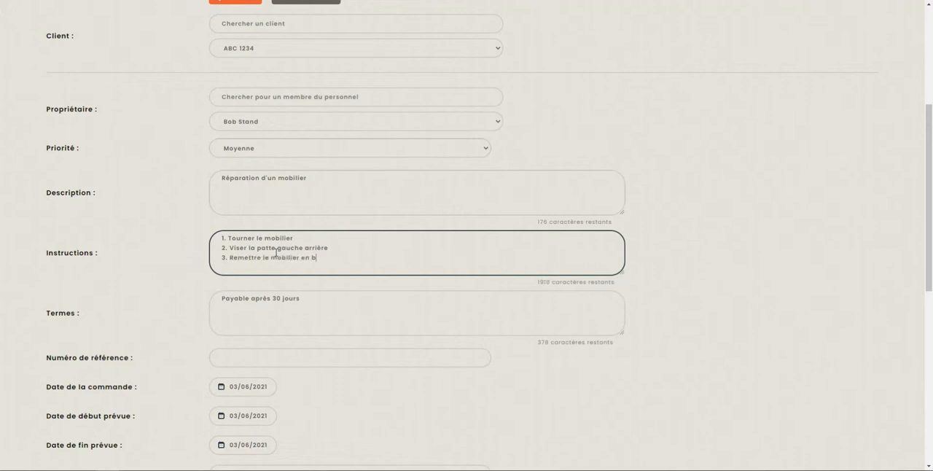
- Set the work order's planned start date to 07/06/2021 and its planned end date to 11/06/2021
scroll(278, 284, "down", 1)
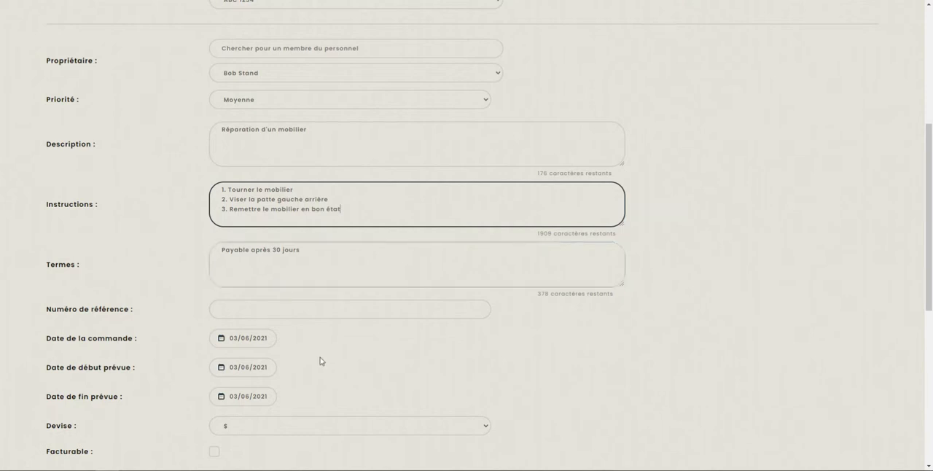
scroll(310, 350, "down", 1)
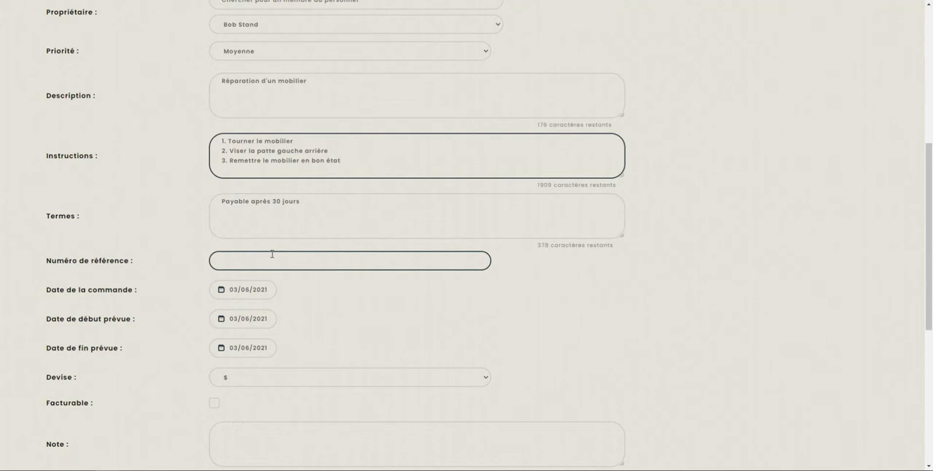
scroll(272, 253, "down", 2)
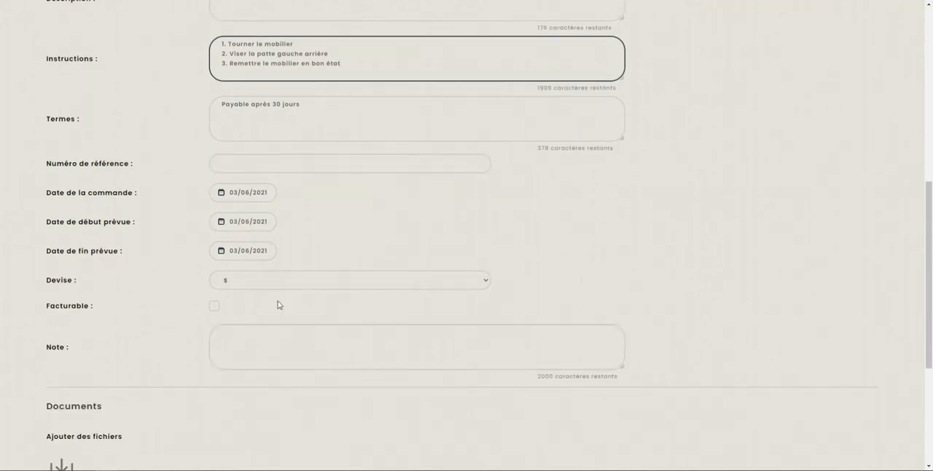
left_click(243, 190)
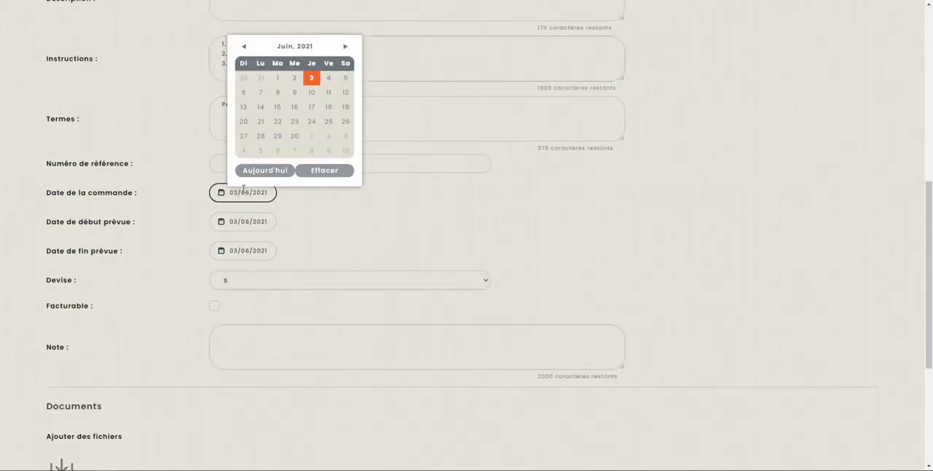
left_click(244, 223)
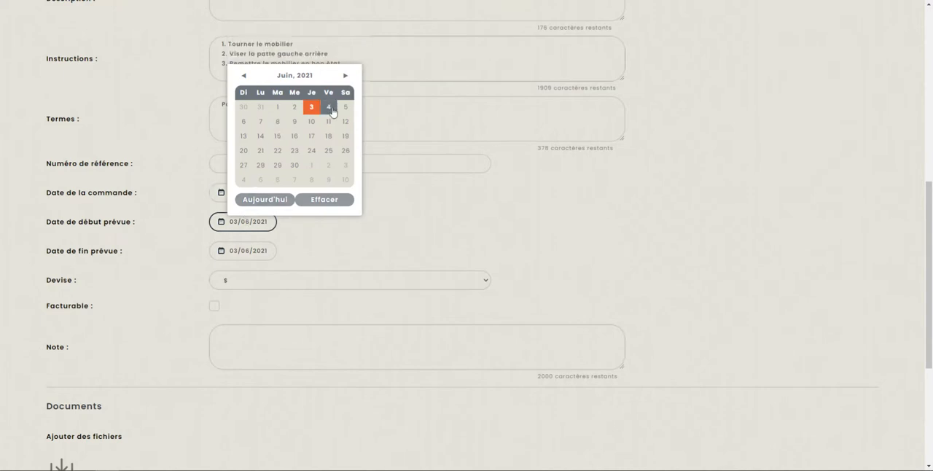
left_click(337, 333)
left_click(271, 248)
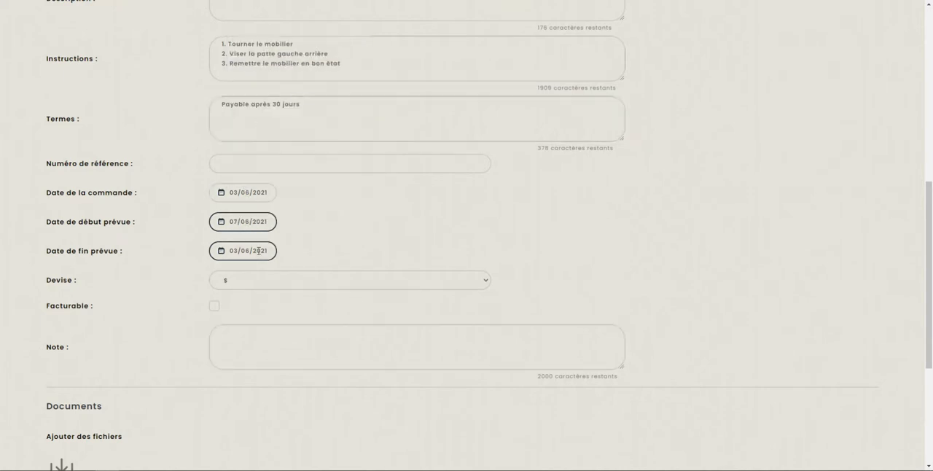
left_click(328, 150)
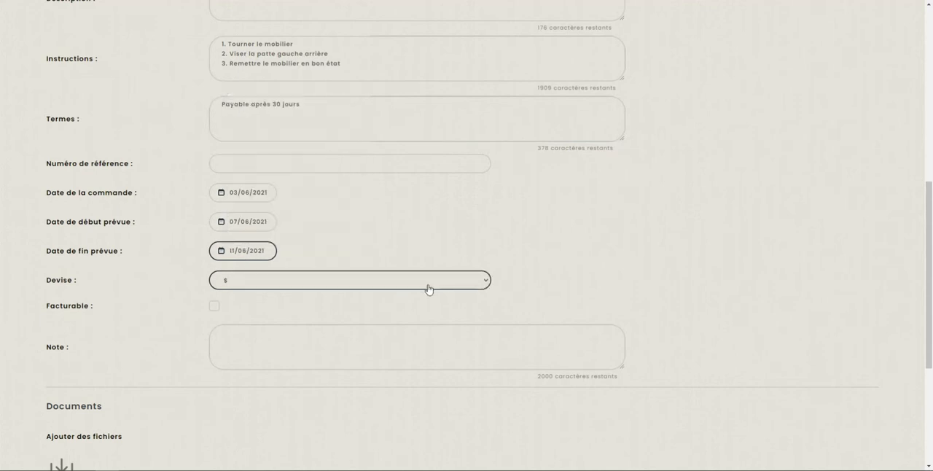
- Check the work order's currency choices, keeping $, and mark the order as billable
scroll(336, 272, "down", 1)
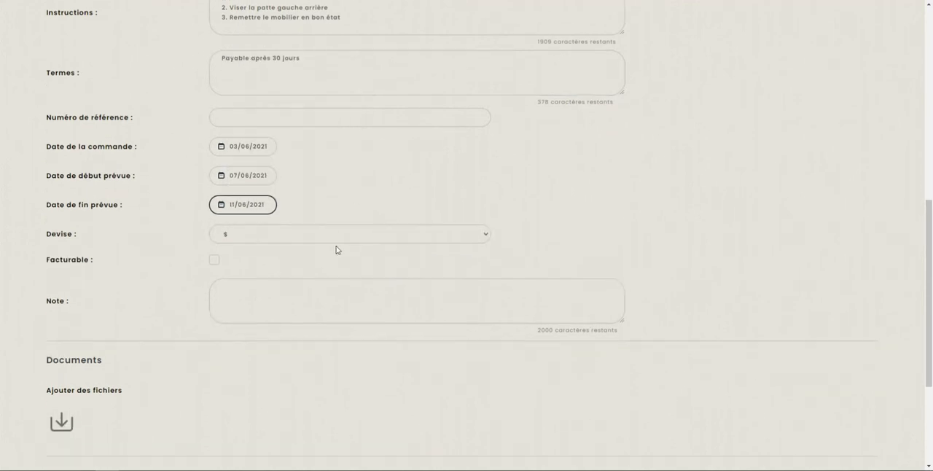
left_click(240, 243)
left_click(244, 243)
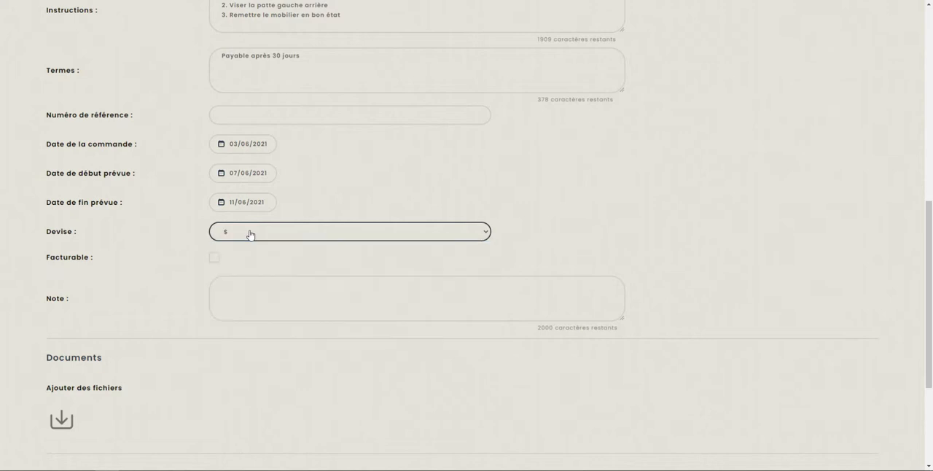
left_click(215, 259)
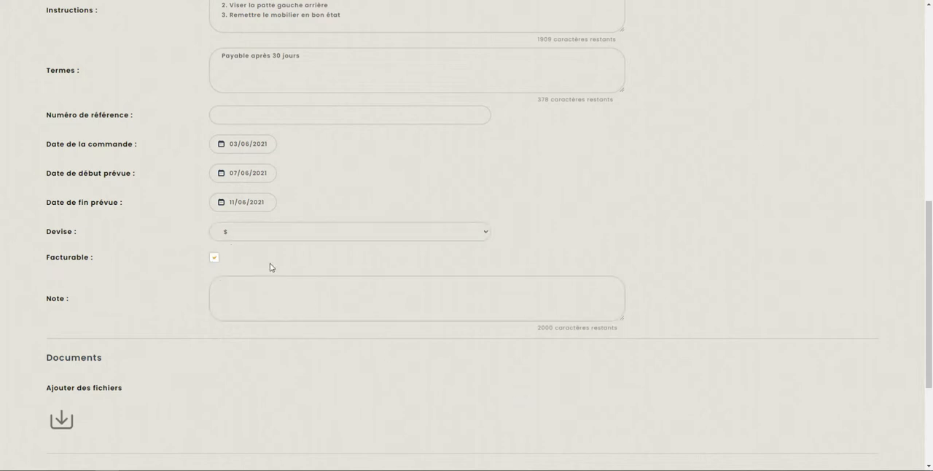
- Review the filled-in work order form from the requester down to the note, documents and lines sections
scroll(335, 335, "up", 2)
scroll(372, 392, "up", 3)
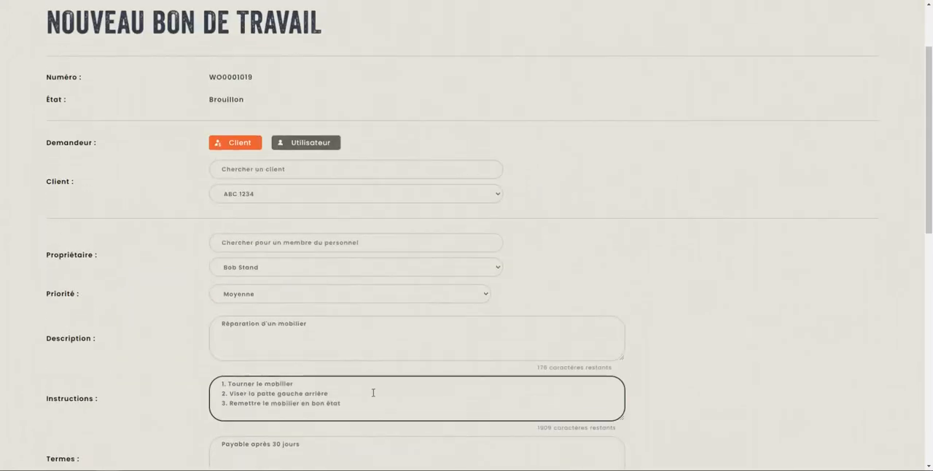
scroll(371, 390, "down", 5)
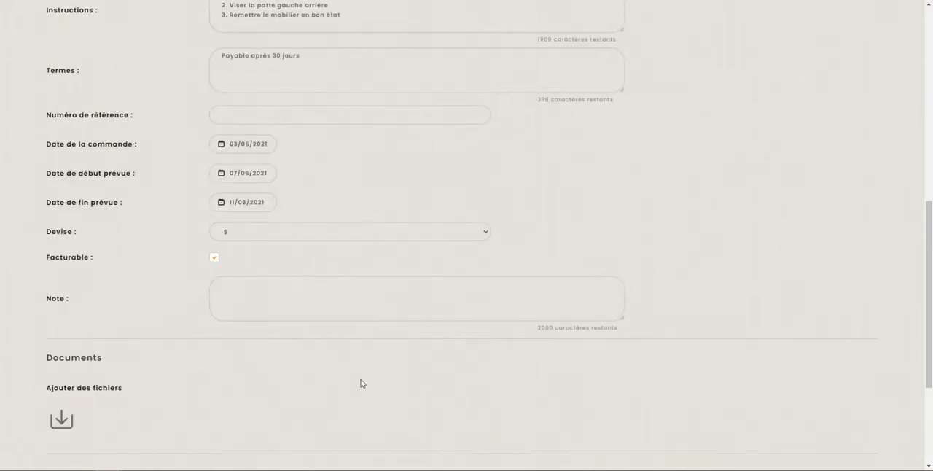
scroll(358, 375, "down", 3)
left_click(275, 202)
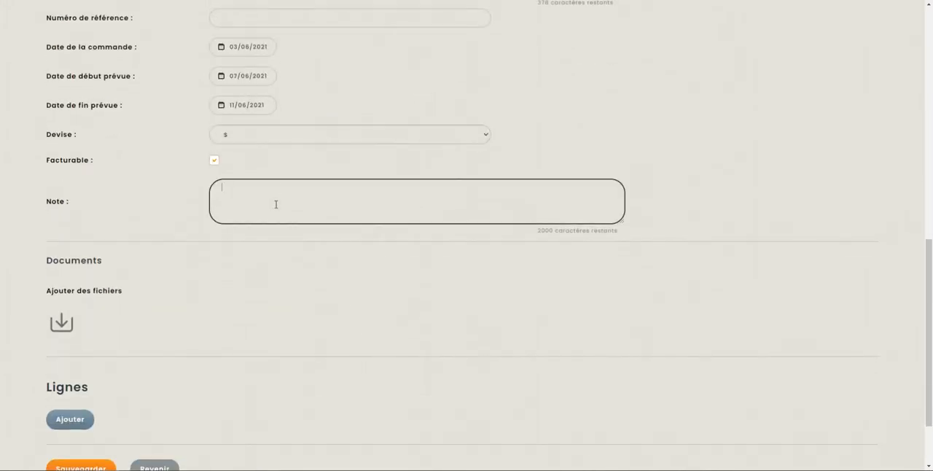
scroll(177, 293, "down", 1)
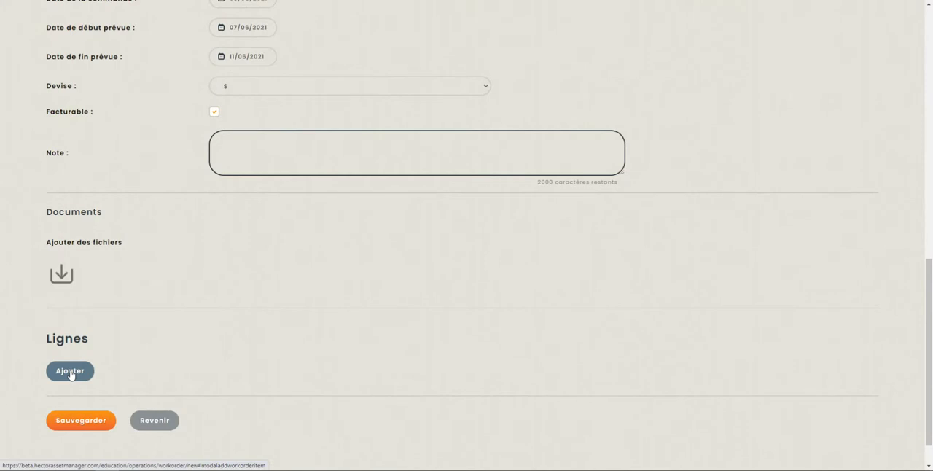
- Add an Heures line to the work order with the description "Réparation du mobilier"
scroll(71, 375, "down", 1)
left_click(80, 334)
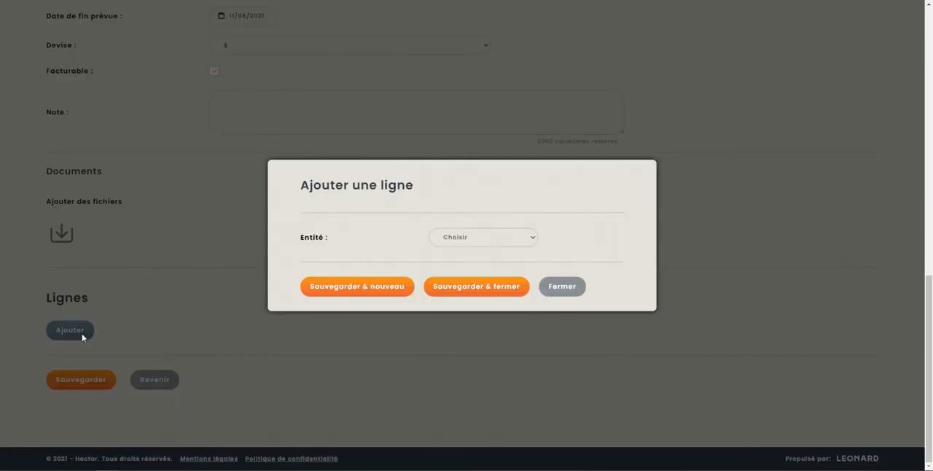
left_click(500, 241)
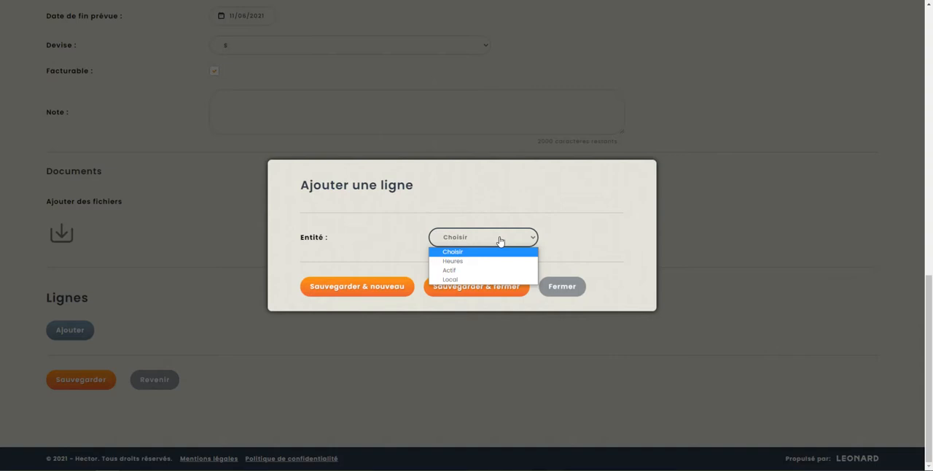
left_click(463, 261)
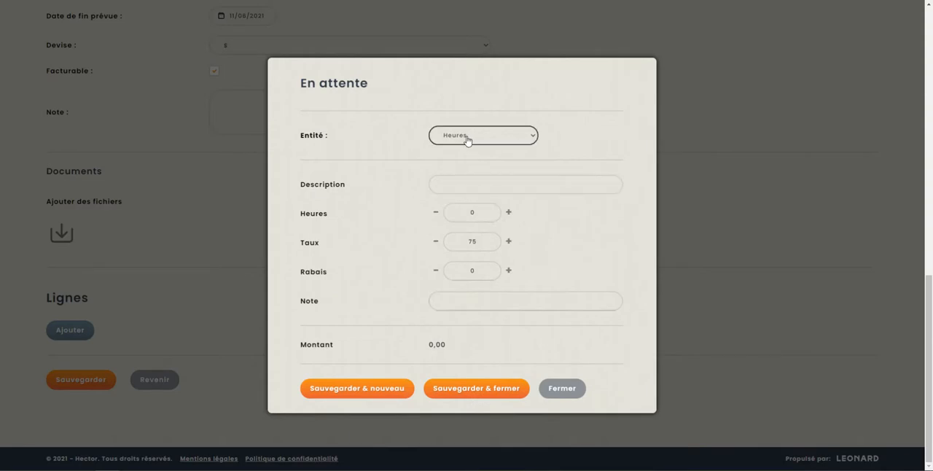
left_click(471, 187)
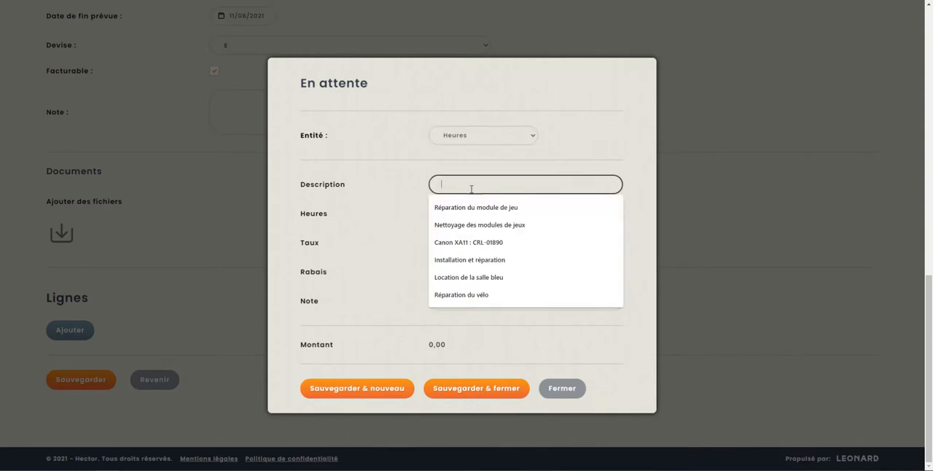
type("Réparaétion")
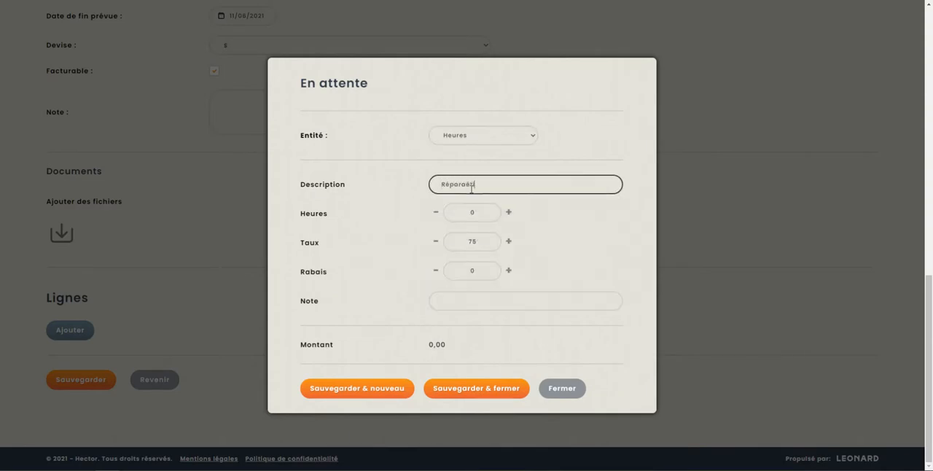
key("BackSpace")
key("BackSpace")
key("BackSpace")
key("BackSpace")
key("BackSpace")
key("BackSpace")
type("tion")
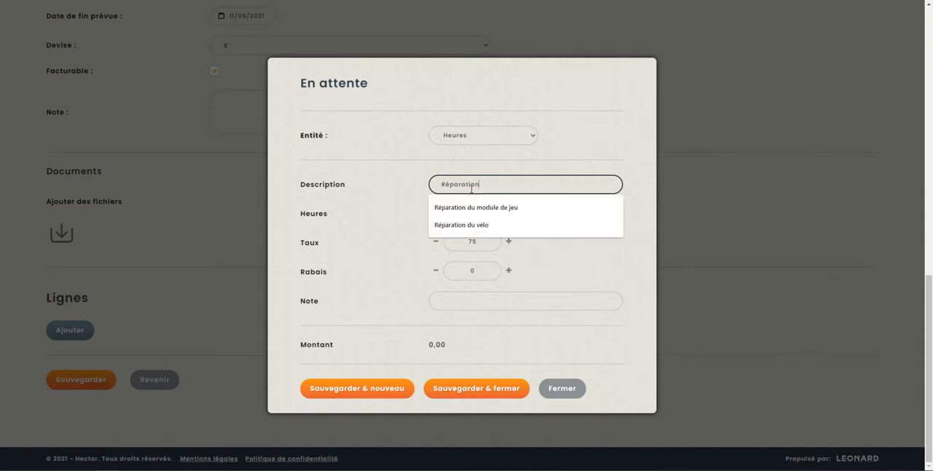
type(" du mobilier")
- Set the labour line to 4 hours, keeping the rate of 75, and save it to start a new line
key("Tab")
key("Tab")
type("4")
key("Tab")
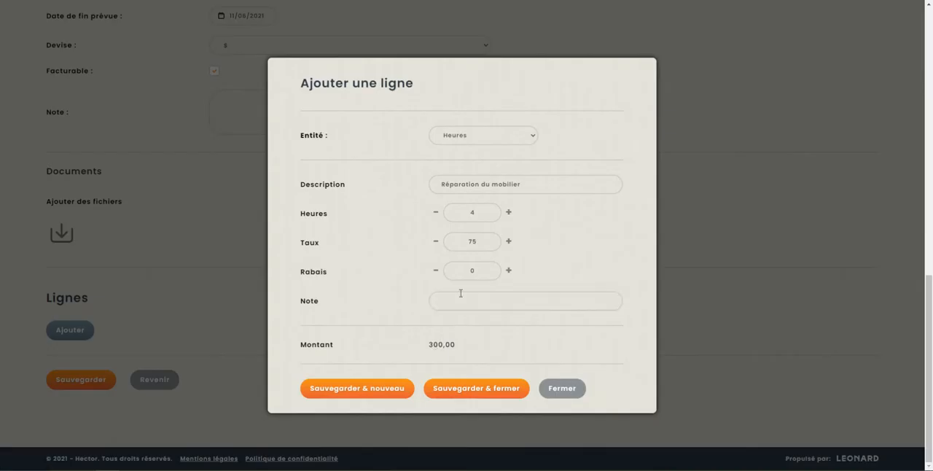
left_click(483, 248)
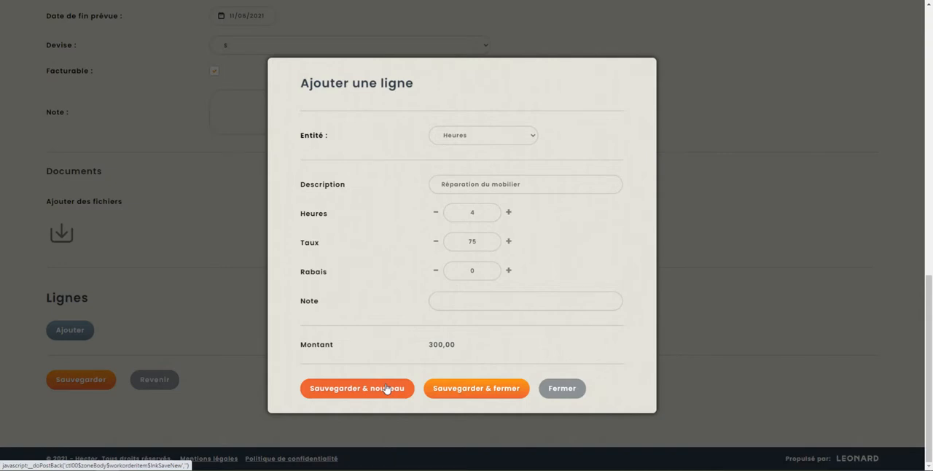
left_click(386, 388)
- Make the new line an Actif line for the asset ALLSIX V100 Soft 260 : CRL-02084
left_click(471, 236)
left_click(471, 271)
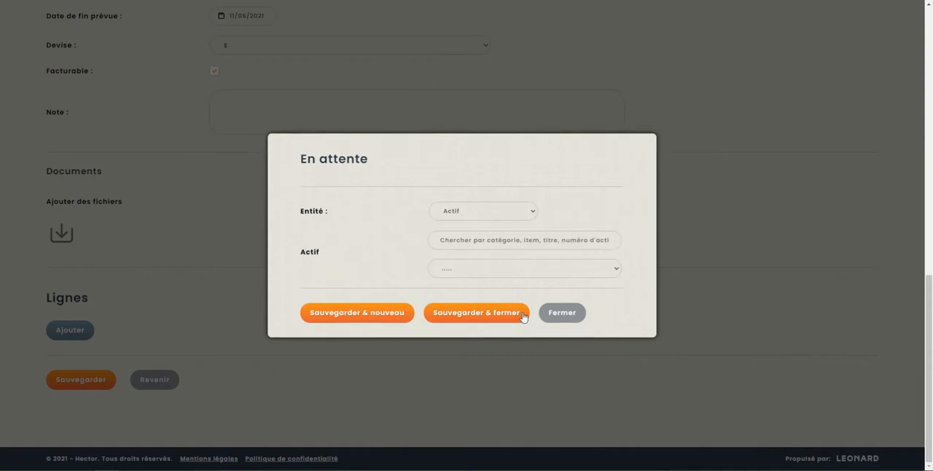
left_click(490, 270)
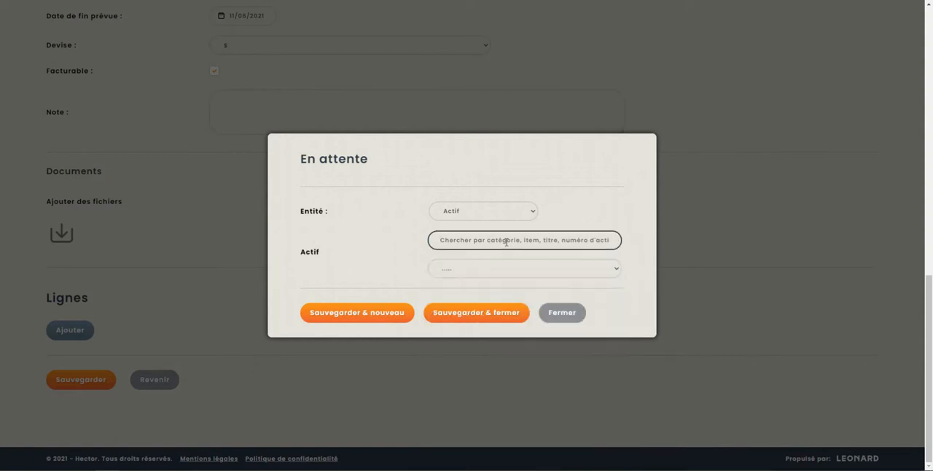
left_click(500, 269)
scroll(527, 350, "down", 2)
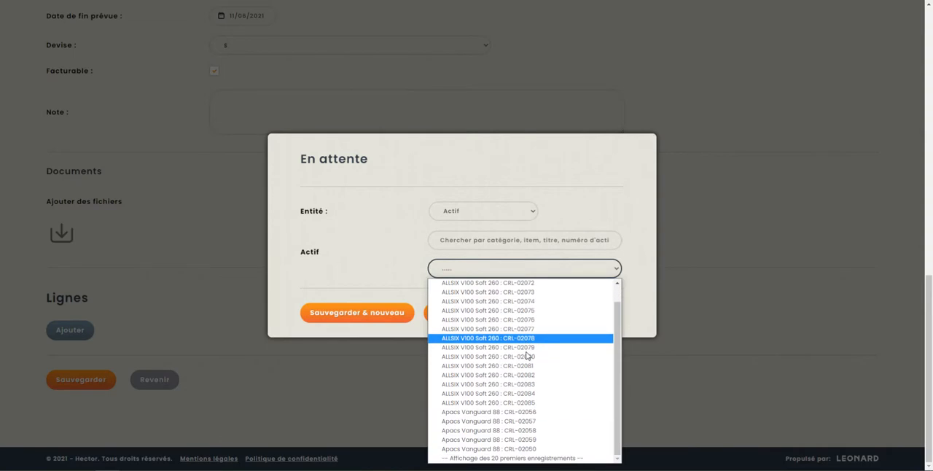
left_click(522, 394)
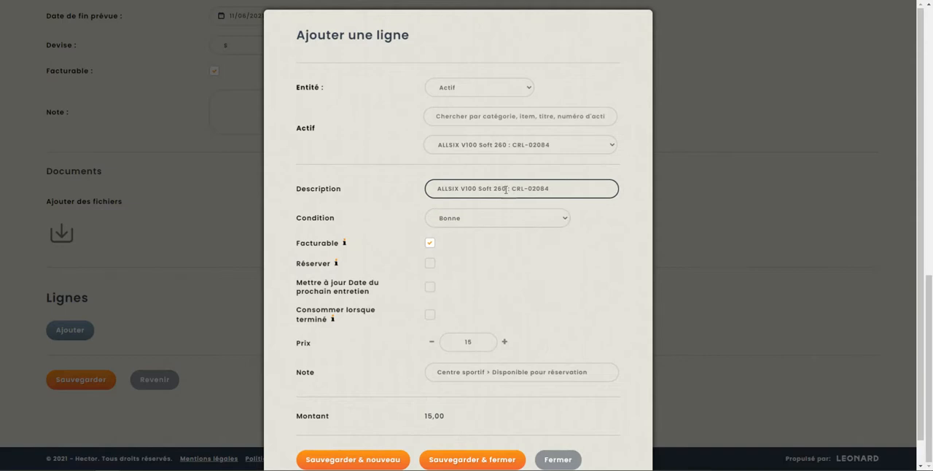
- Look over the asset line's details, keeping its description, and set its condition to Brisée
scroll(460, 188, "down", 1)
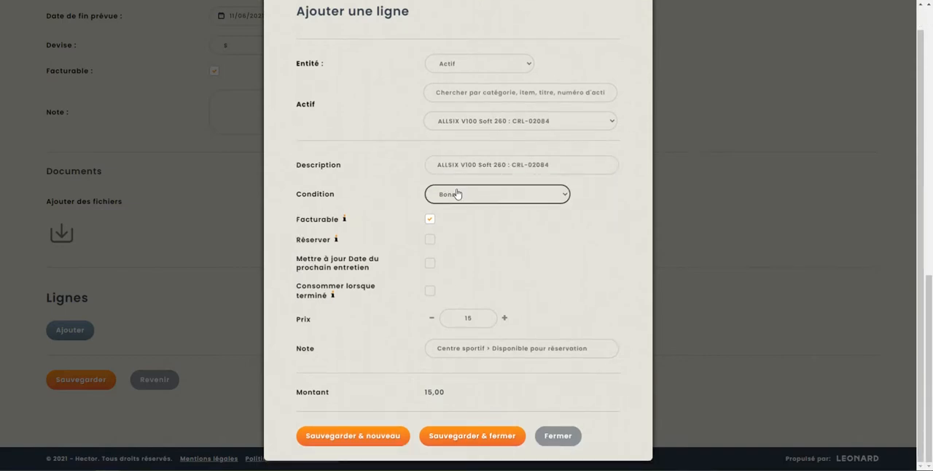
scroll(458, 193, "up", 1)
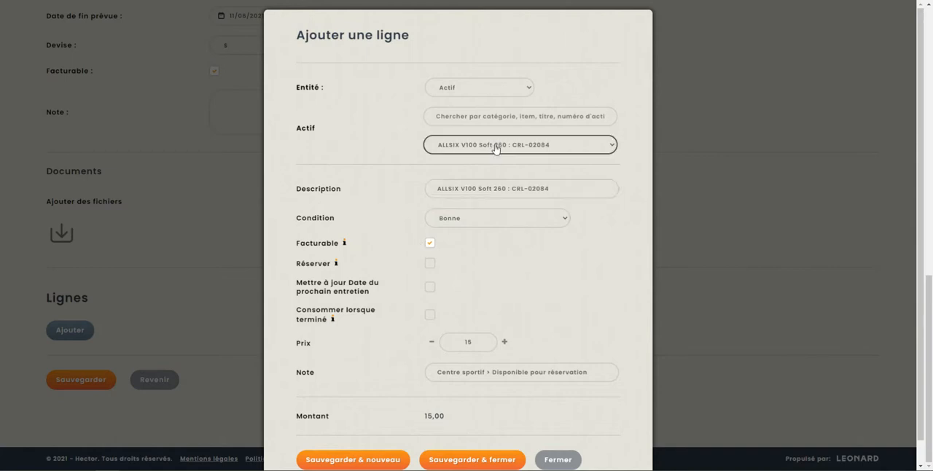
left_click_drag(547, 190, 420, 195)
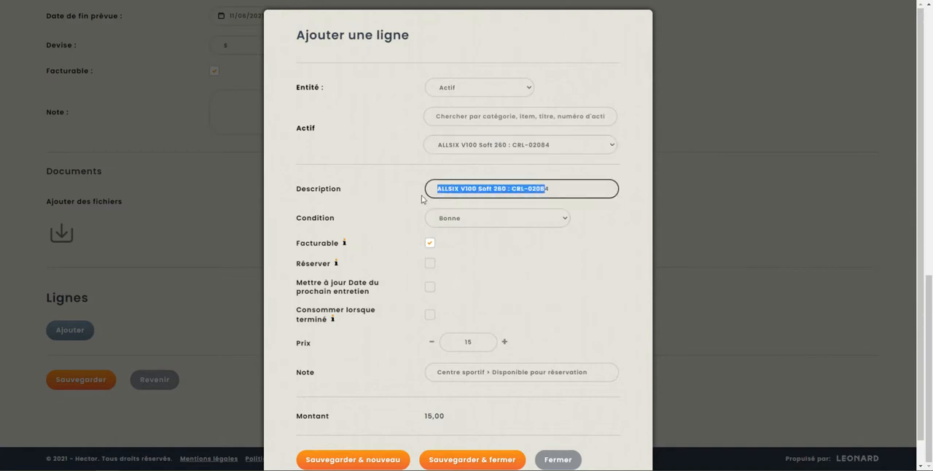
left_click(558, 191)
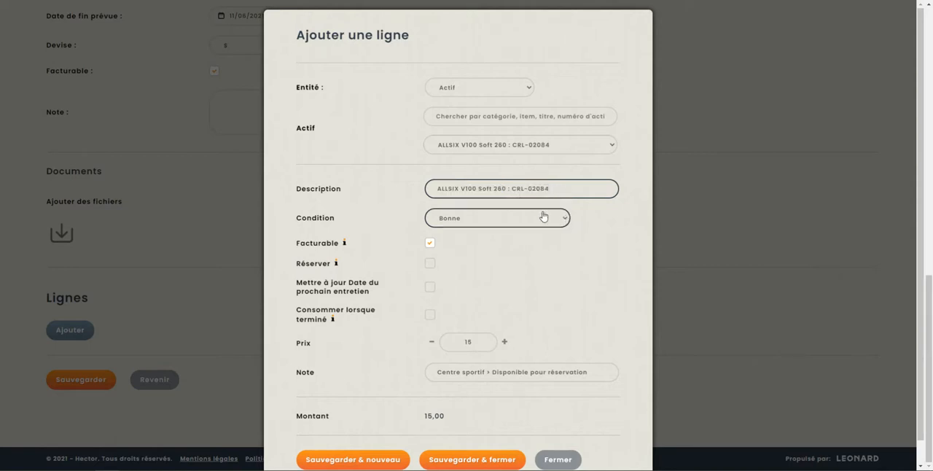
left_click(454, 223)
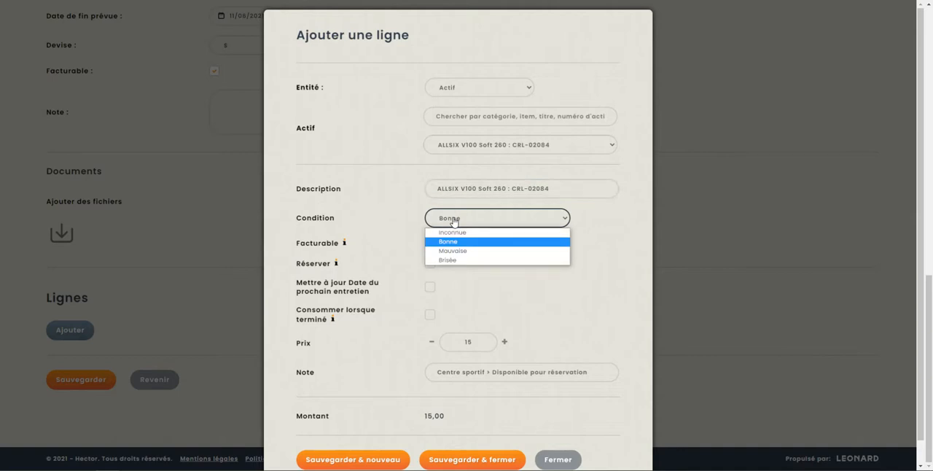
left_click(462, 261)
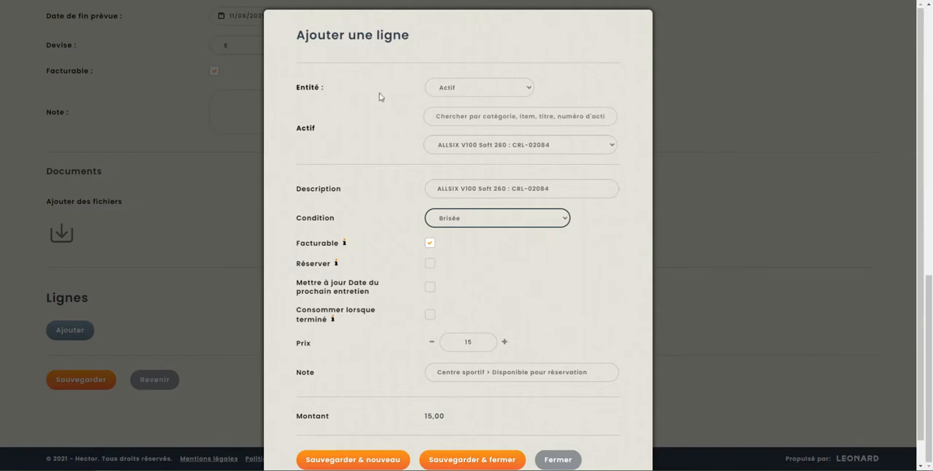
- Check the asset line's billable and reserve explanations and its location note, and save it to start a new line
scroll(362, 210, "down", 1)
mouse_move(344, 223)
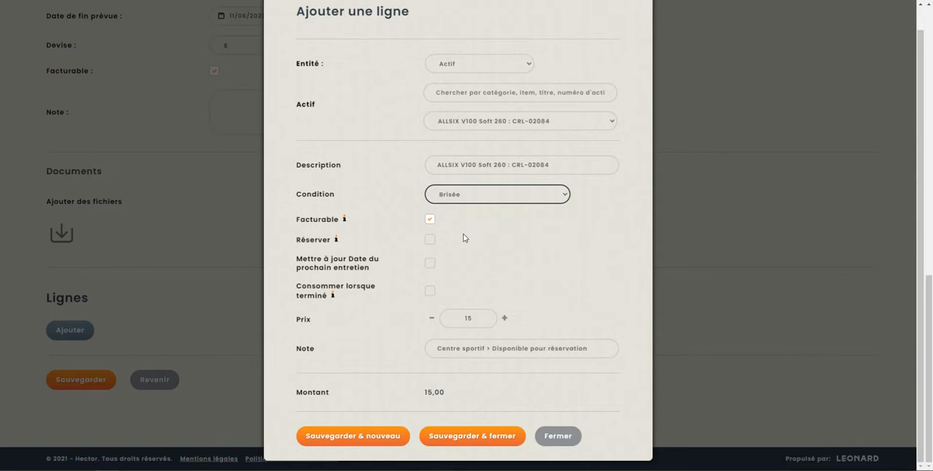
mouse_move(337, 241)
left_click_drag(571, 352, 379, 353)
left_click(488, 355)
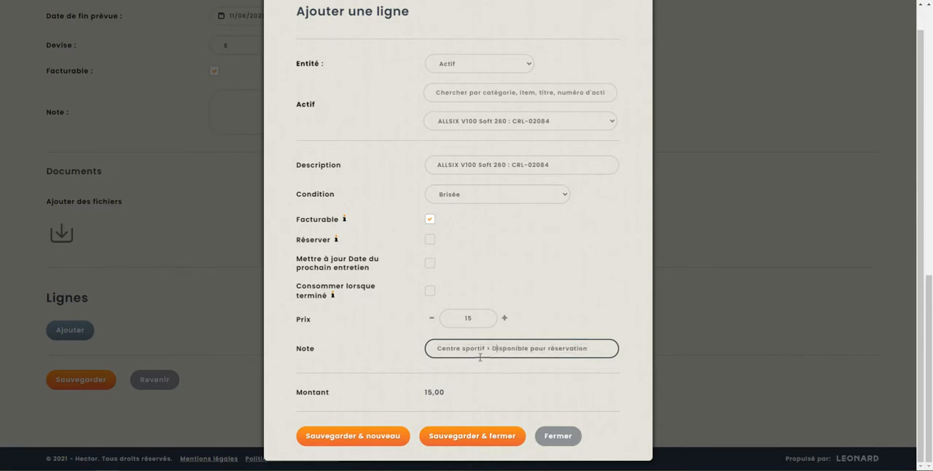
left_click_drag(436, 349, 486, 351)
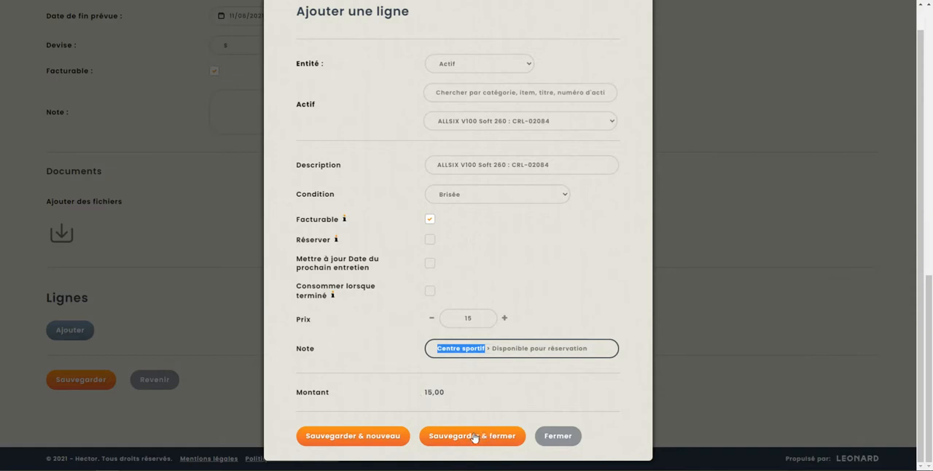
left_click(390, 443)
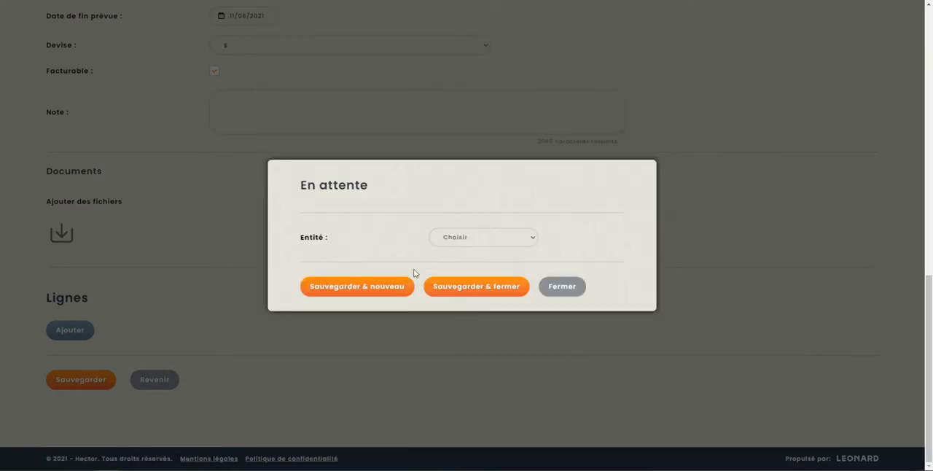
- Make the new line a Local line for the room Gymnase - Terrains
left_click(463, 240)
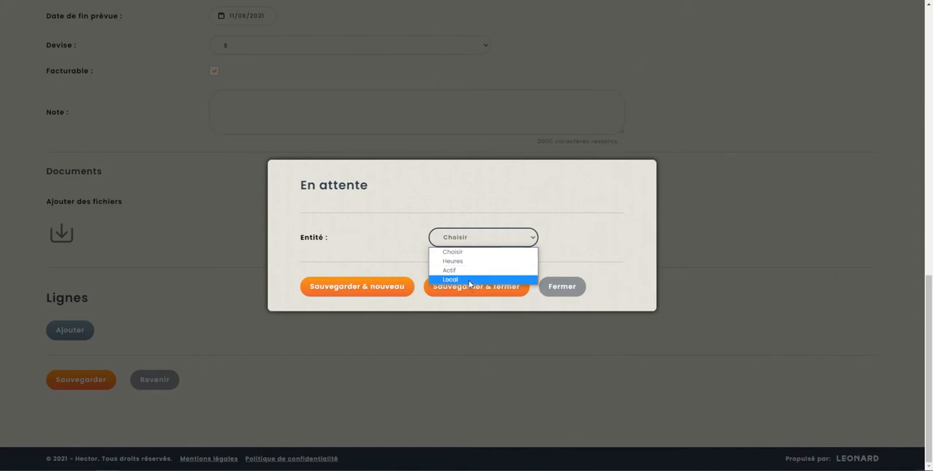
left_click(470, 283)
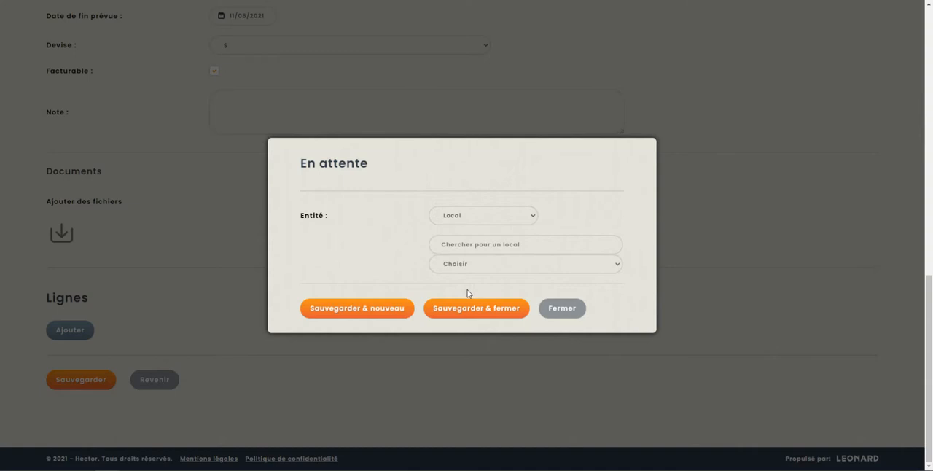
left_click(474, 270)
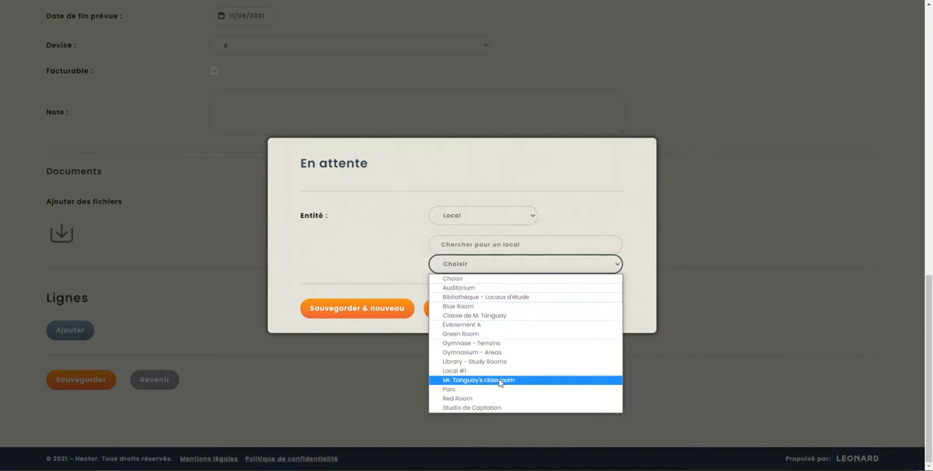
left_click(496, 343)
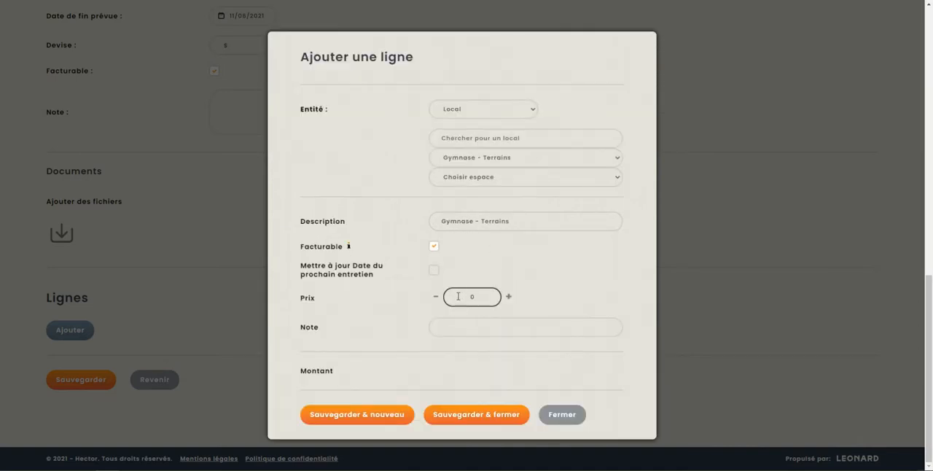
- Enter the note "Peinturer en jaune" on the room line and save it, closing the line form
left_click(459, 329)
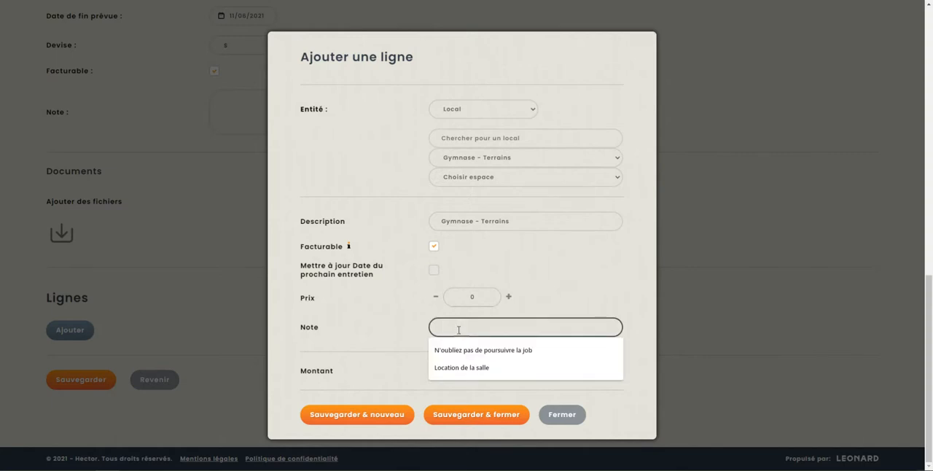
type("Peinturer en jaune")
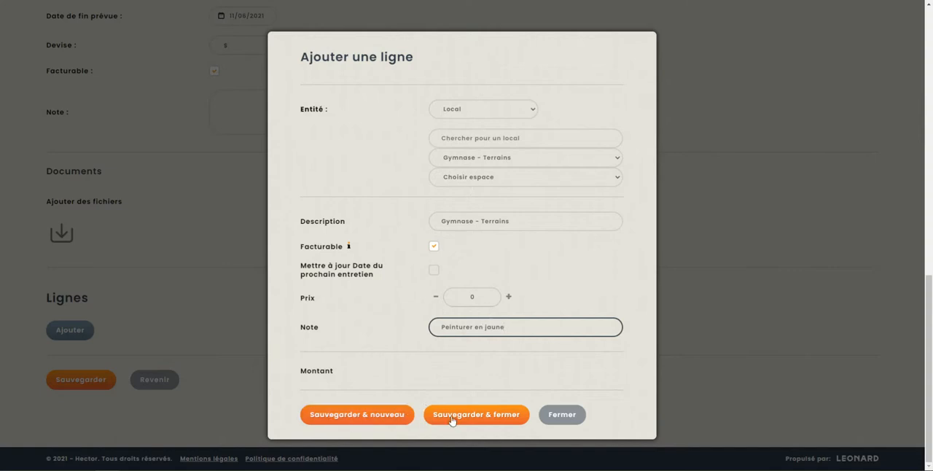
left_click(500, 423)
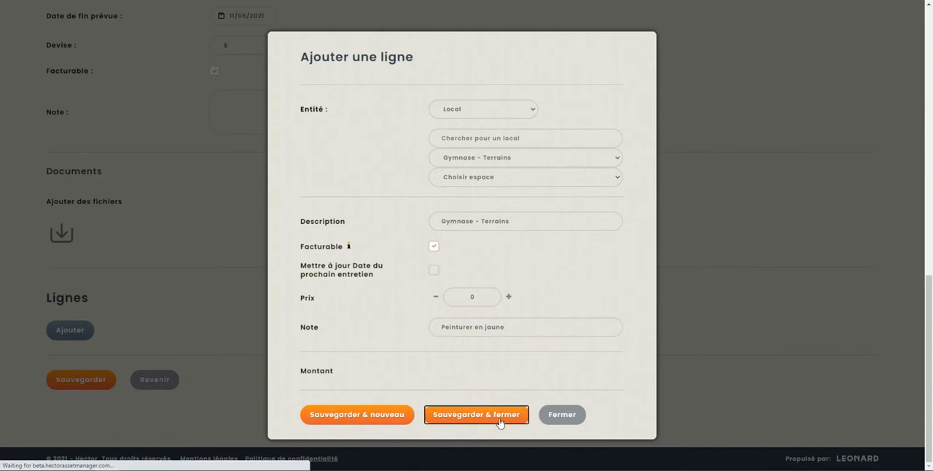
- Review the added work order lines, the entered details and the order's total
scroll(478, 343, "down", 3)
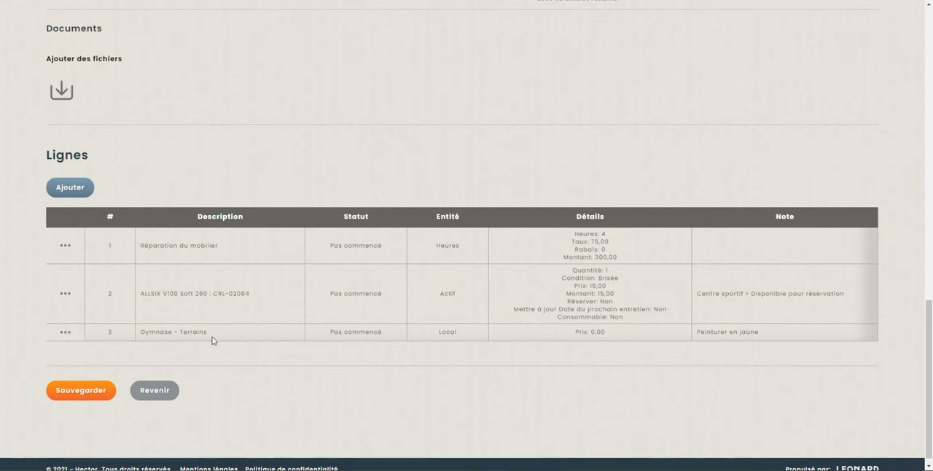
scroll(216, 328, "up", 4)
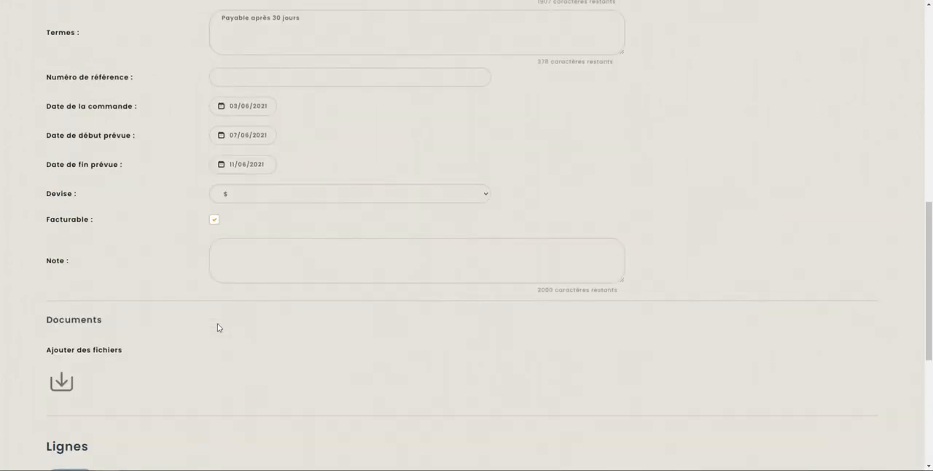
scroll(217, 329, "up", 8)
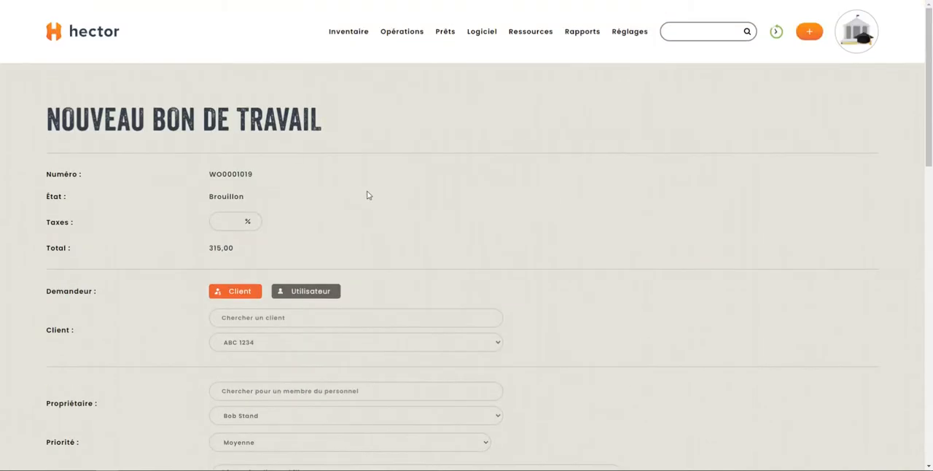
scroll(428, 210, "down", 8)
scroll(335, 198, "up", 4)
scroll(323, 215, "down", 2)
scroll(291, 230, "up", 5)
scroll(189, 146, "down", 1)
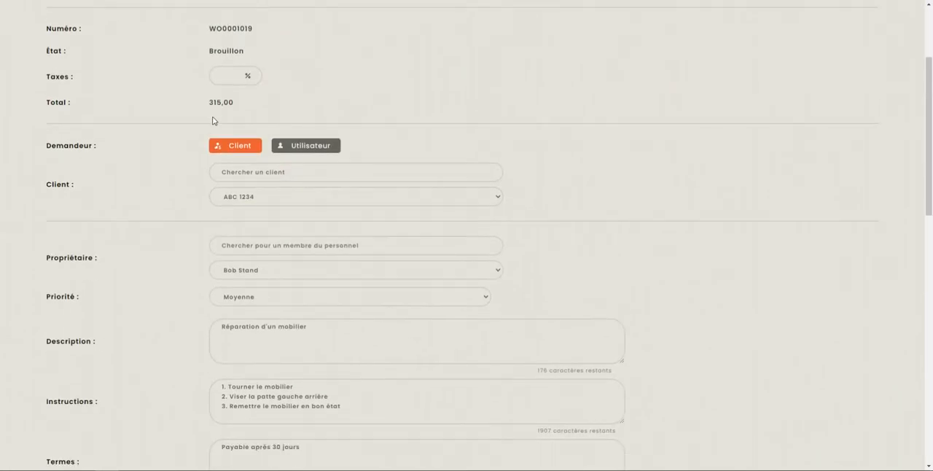
- Save the completed furniture repair work order
scroll(212, 120, "down", 9)
scroll(75, 332, "down", 2)
left_click(80, 380)
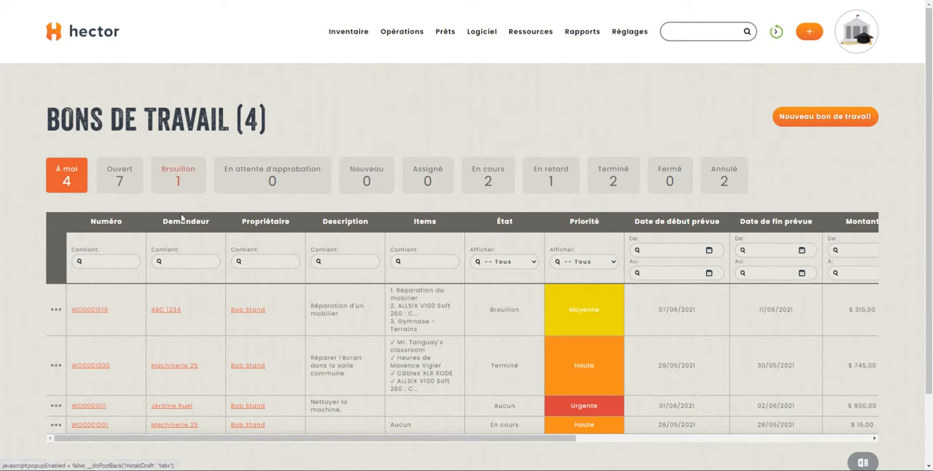
- Send the draft furniture repair work order for approval
left_click(56, 309)
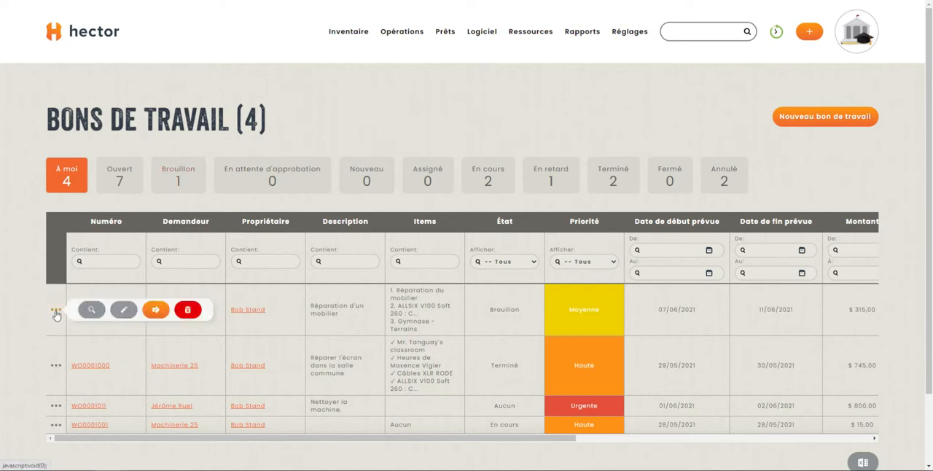
left_click(160, 314)
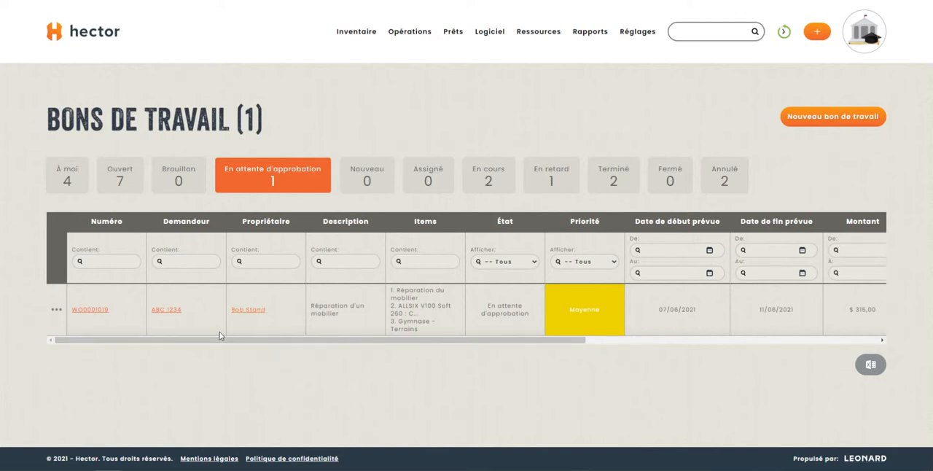
- Approve the pending furniture repair work order with the comment "bravo"
left_click(56, 312)
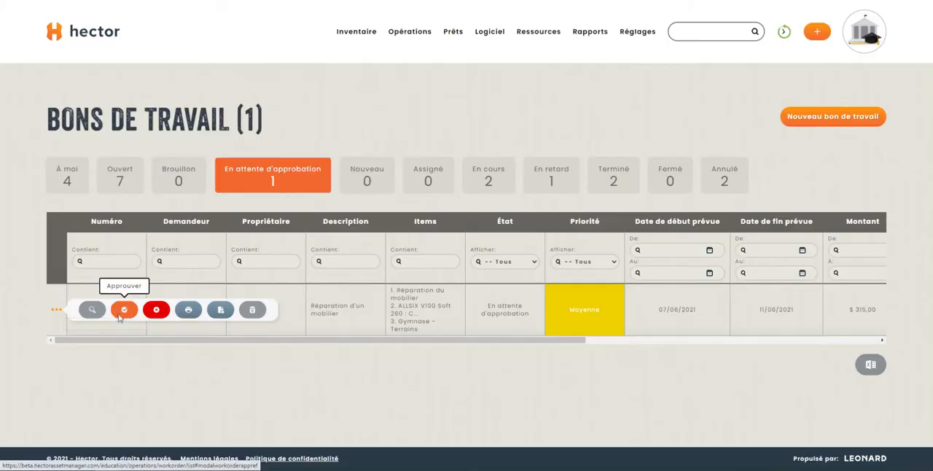
left_click(125, 309)
type("asdf")
key("BackSpace")
key("BackSpace")
key("BackSpace")
key("BackSpace")
left_click(356, 295)
left_click(367, 229)
type("bravo")
left_click(341, 299)
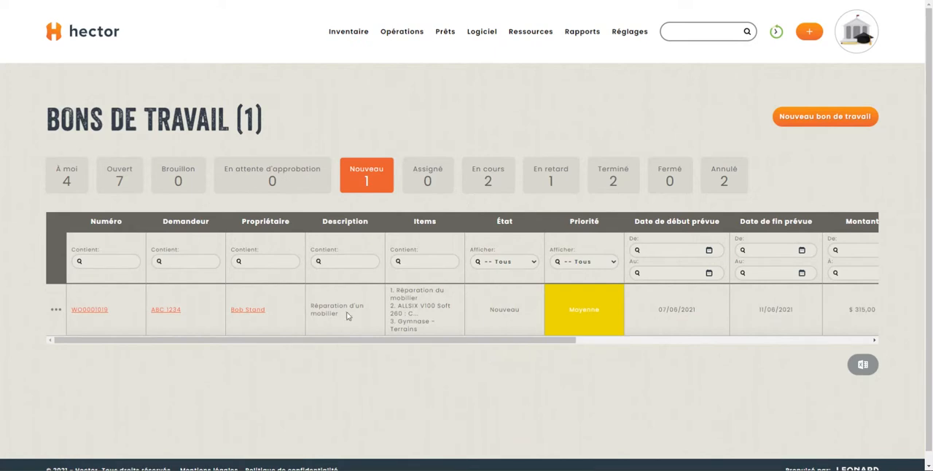
- Examine the print preview of the new furniture repair work order and leave it without printing
left_click(56, 311)
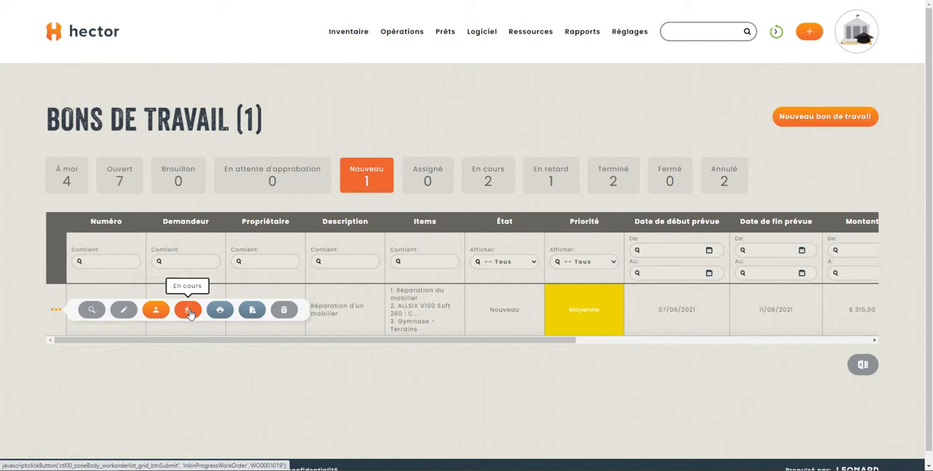
left_click(221, 309)
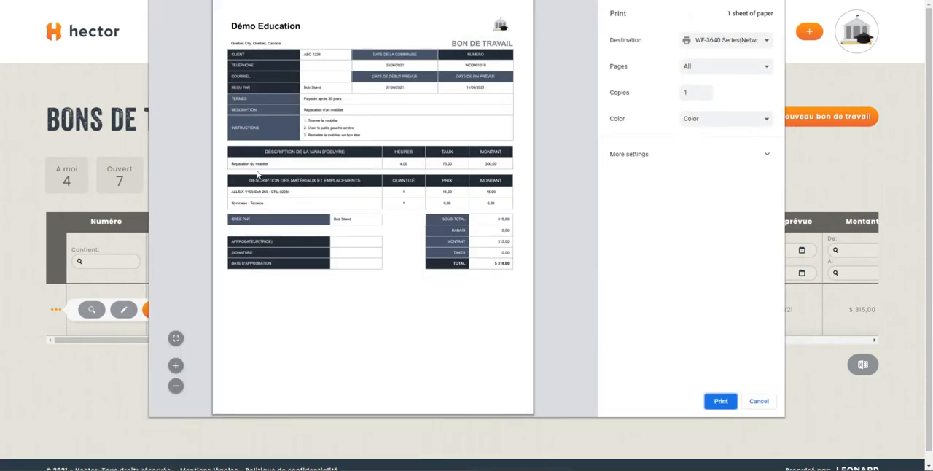
scroll(260, 182, "up", 2)
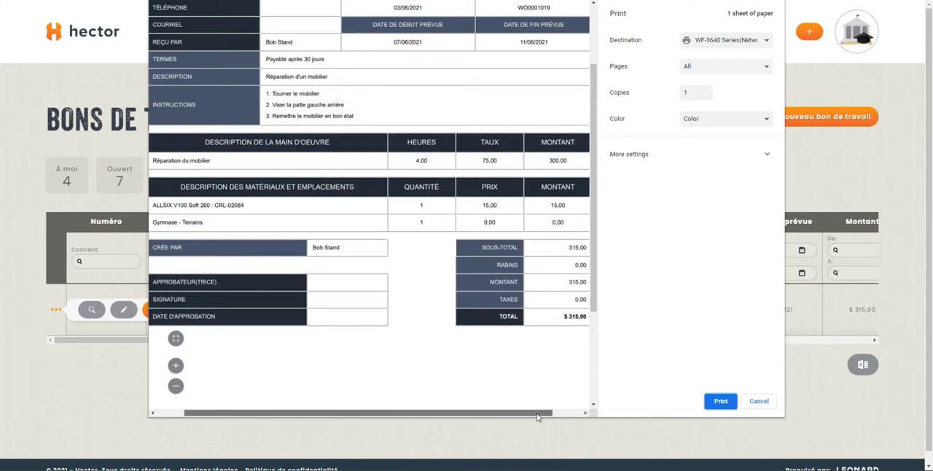
left_click_drag(522, 416, 498, 415)
scroll(391, 204, "up", 3)
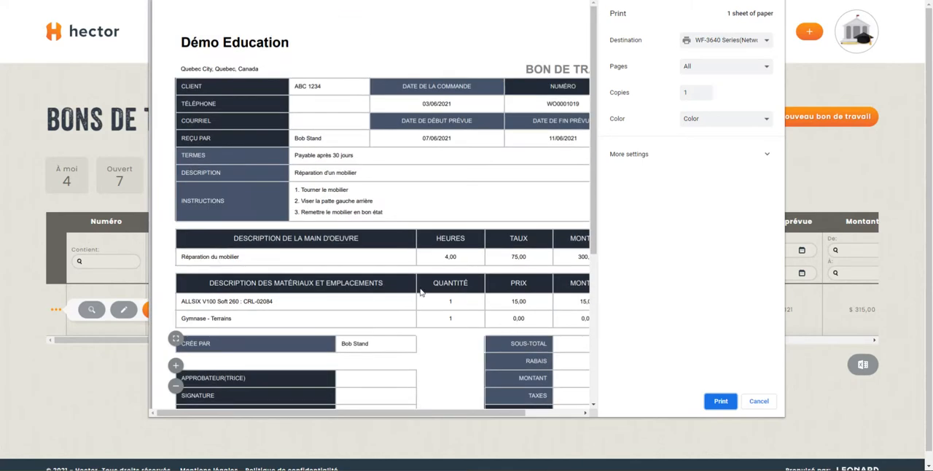
left_click_drag(486, 413, 506, 425)
left_click(763, 403)
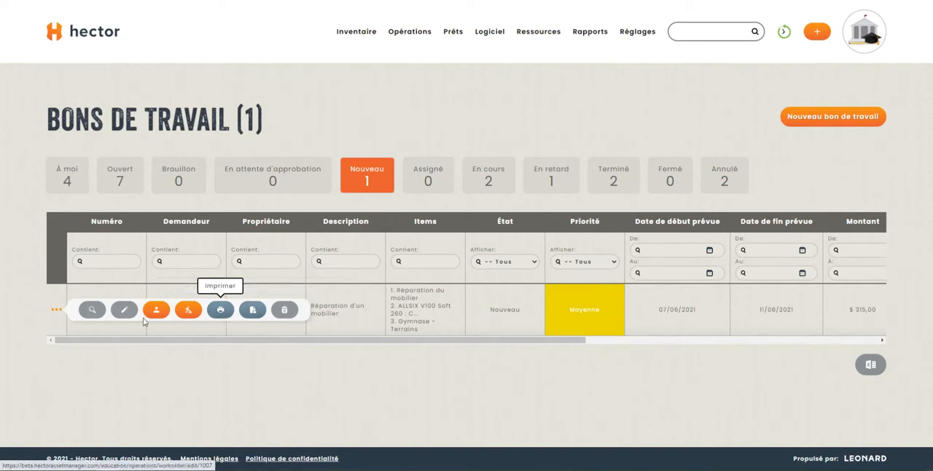
- Set the furniture repair work order to En cours and review it in the list of orders in progress
left_click(188, 311)
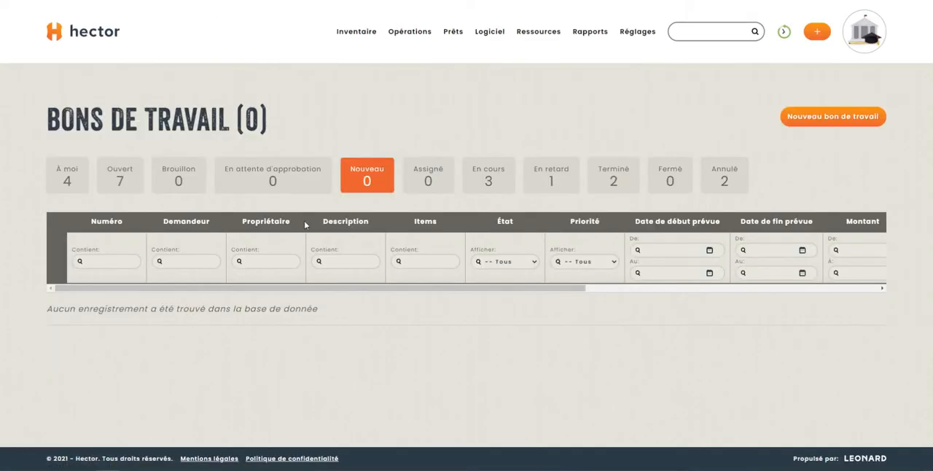
left_click(483, 192)
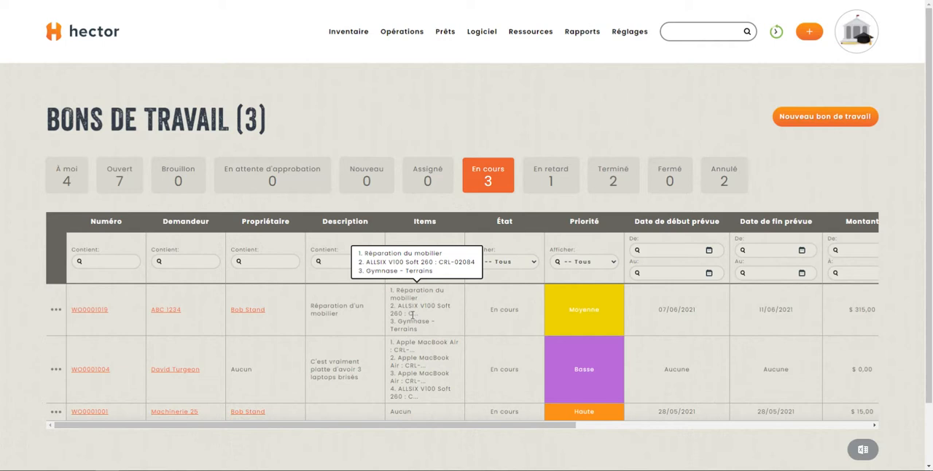
left_click_drag(523, 426, 677, 427)
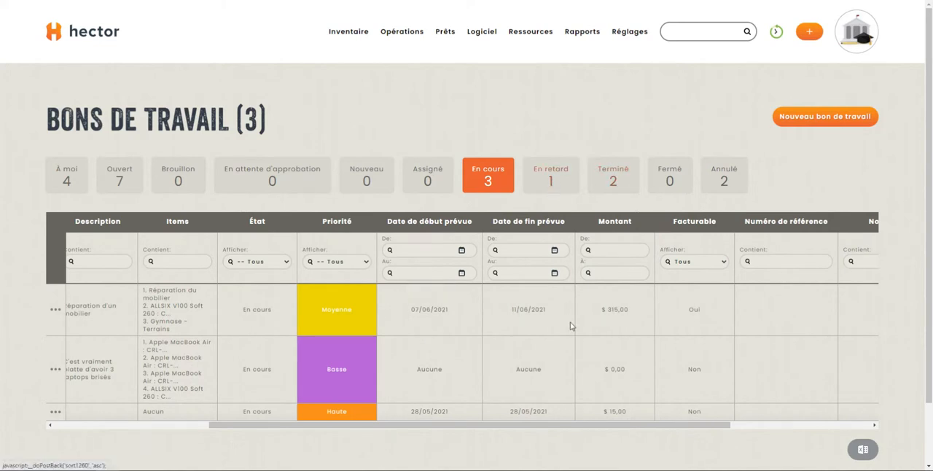
left_click_drag(427, 425, 257, 429)
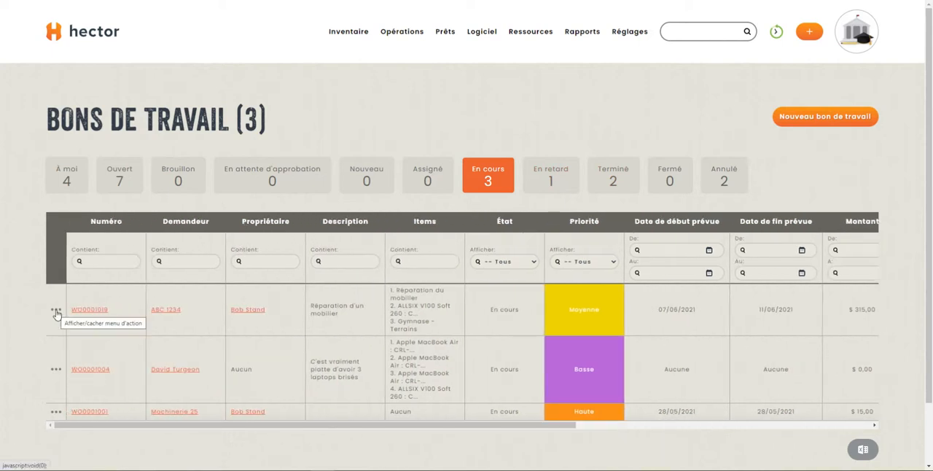
- Start finishing the furniture repair work order and set the quantity of its Réparation du mobilier line to 5
left_click(56, 312)
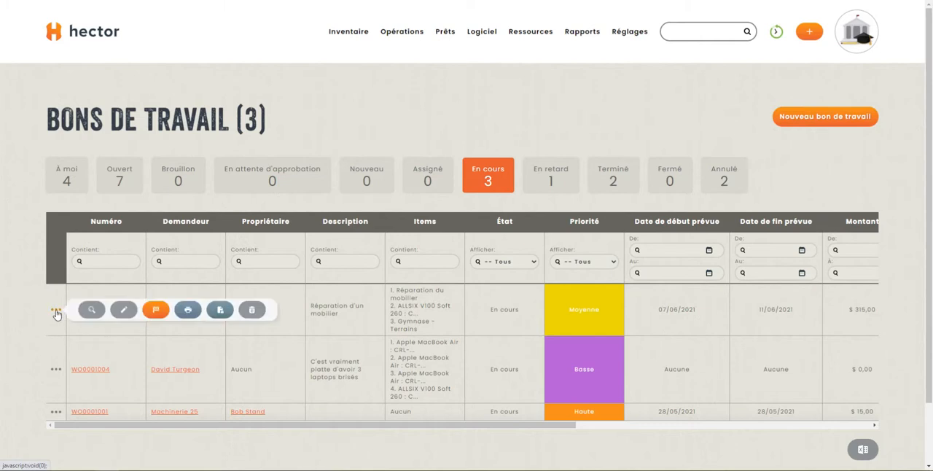
left_click(156, 311)
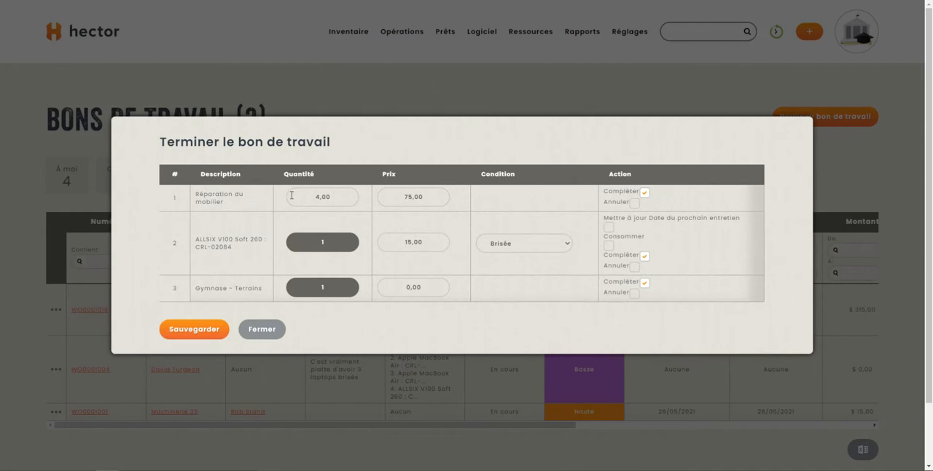
left_click(339, 197)
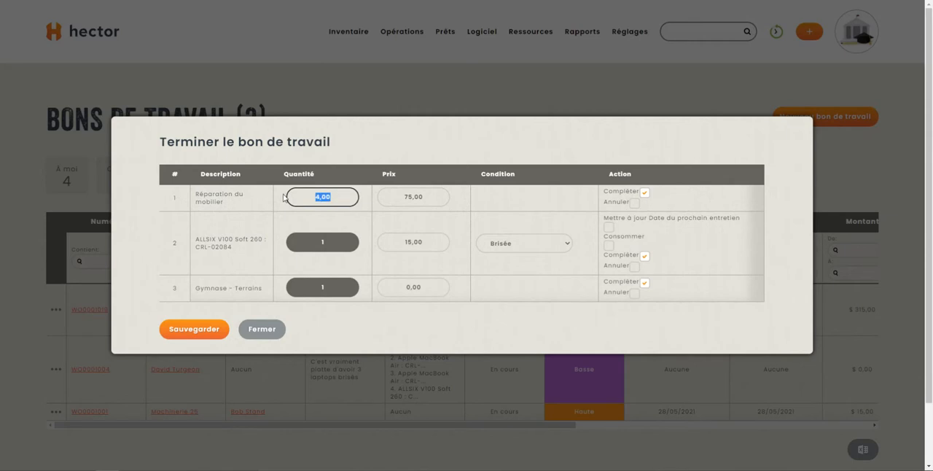
type("5")
key("Tab")
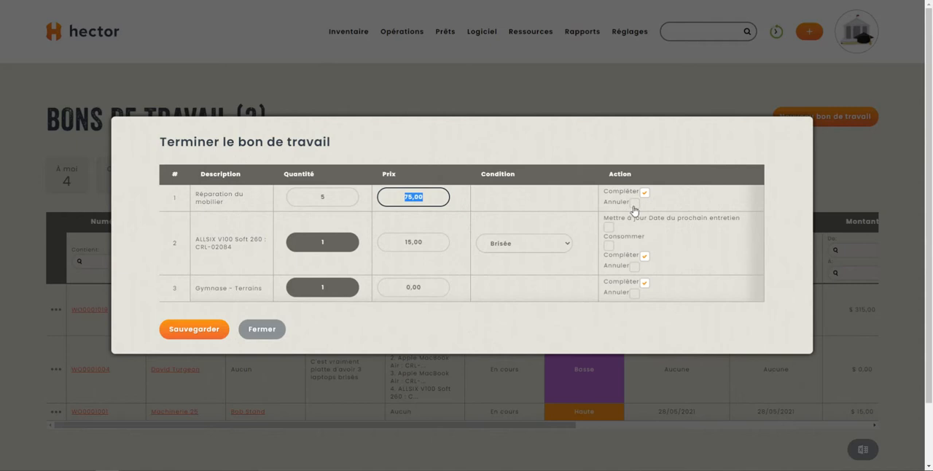
- Set the ALLSIX V100 Soft 260 asset's condition to Bonne, keep its line marked as completed and save the work order's completion
left_click(644, 257)
left_click(645, 257)
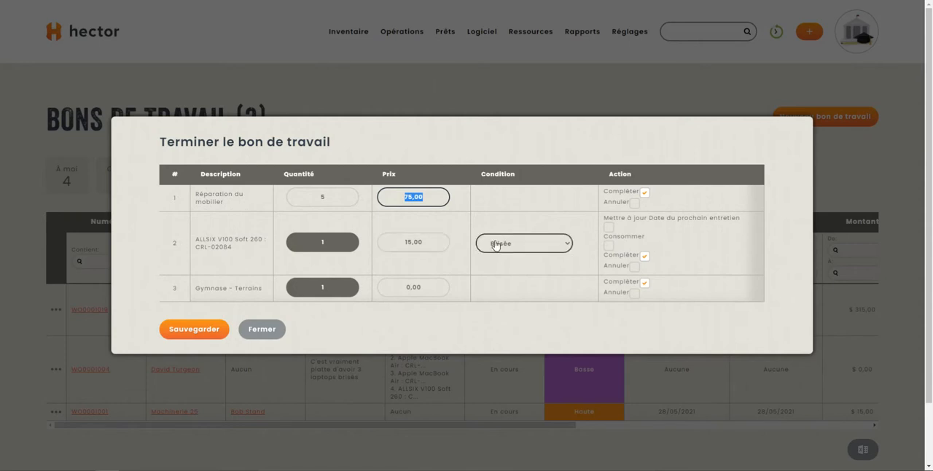
left_click(534, 245)
left_click(521, 268)
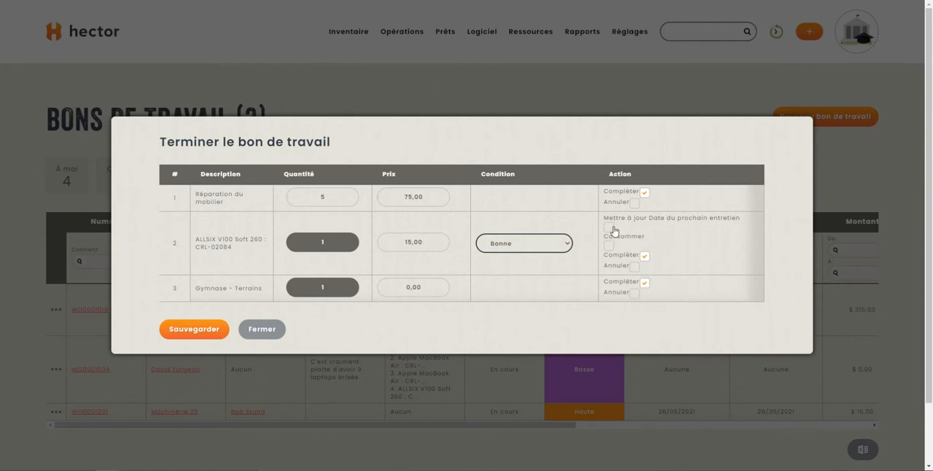
left_click(645, 257)
left_click(199, 334)
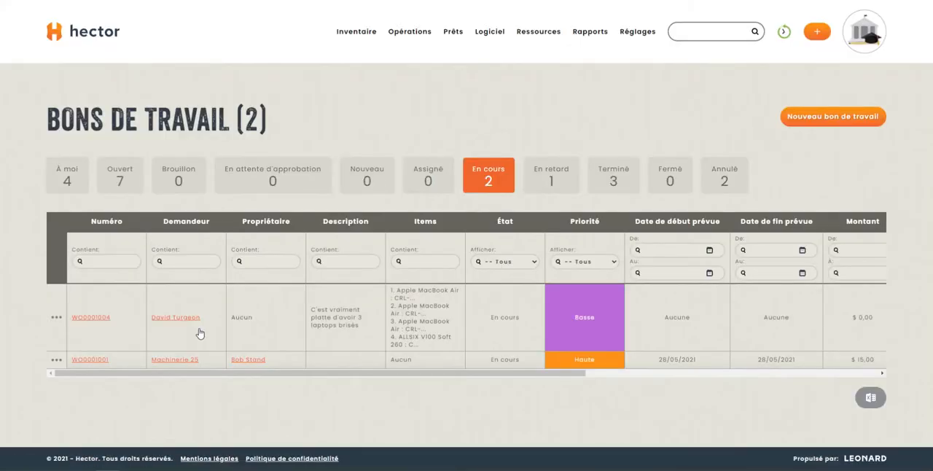
- Set the finished furniture repair work order to Fermé and review it in the list of closed orders
left_click(619, 179)
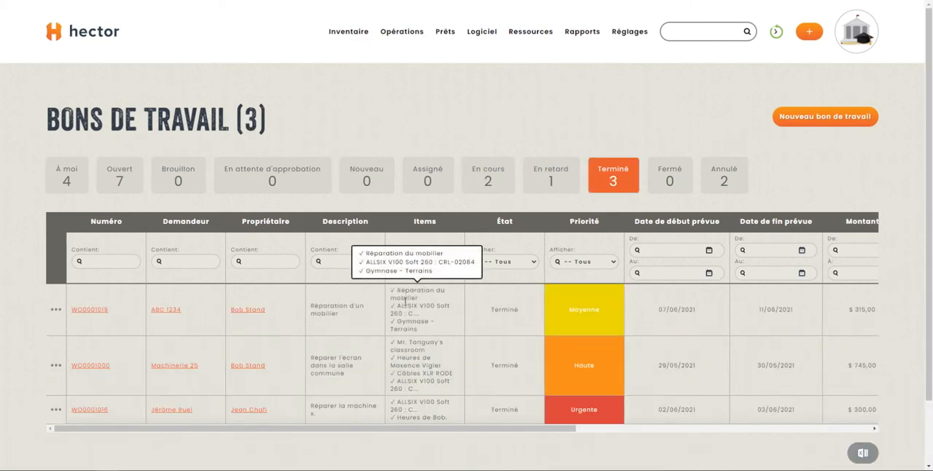
left_click(55, 309)
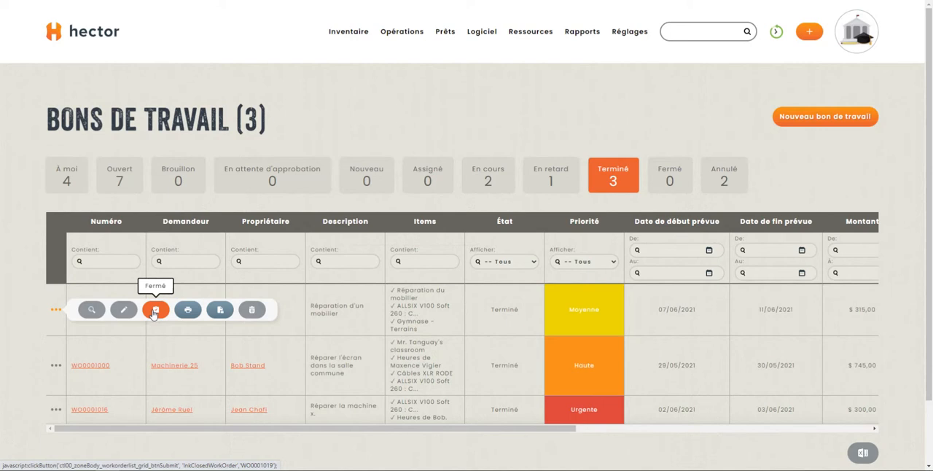
left_click(154, 311)
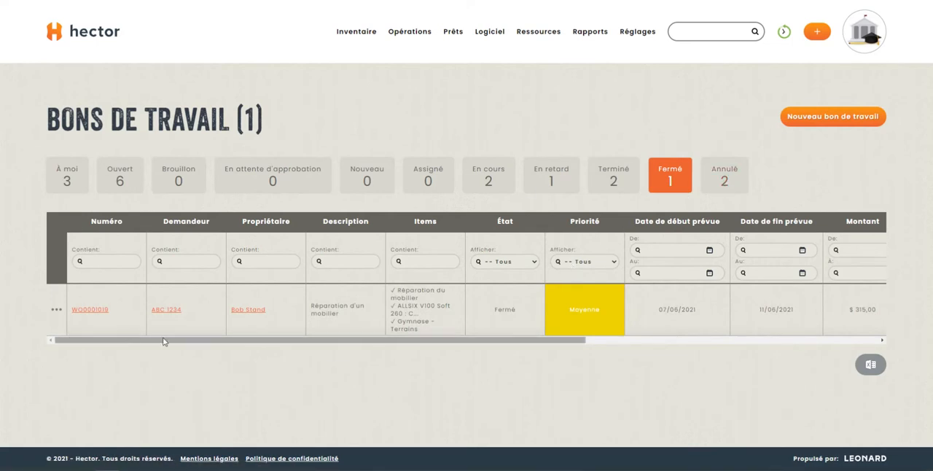
left_click_drag(594, 338, 425, 373)
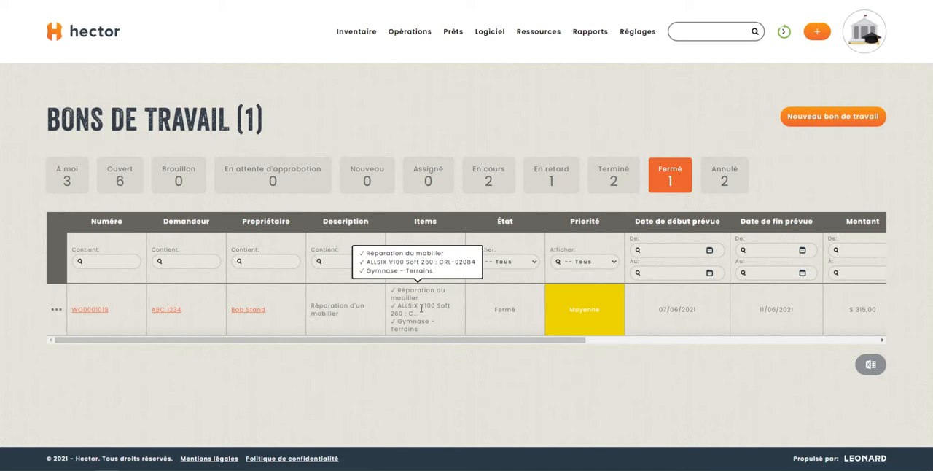
- Search for asset 2084 and look through the details on its record
left_click(703, 32)
type("208")
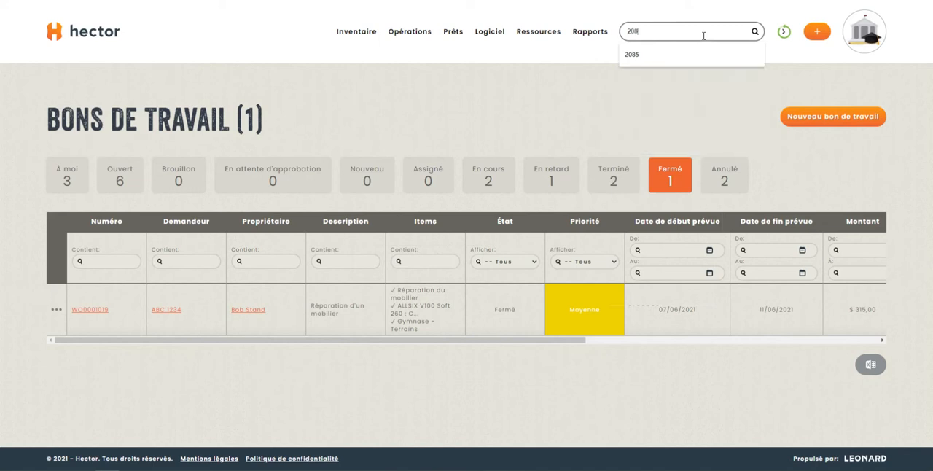
type("4")
key("Return")
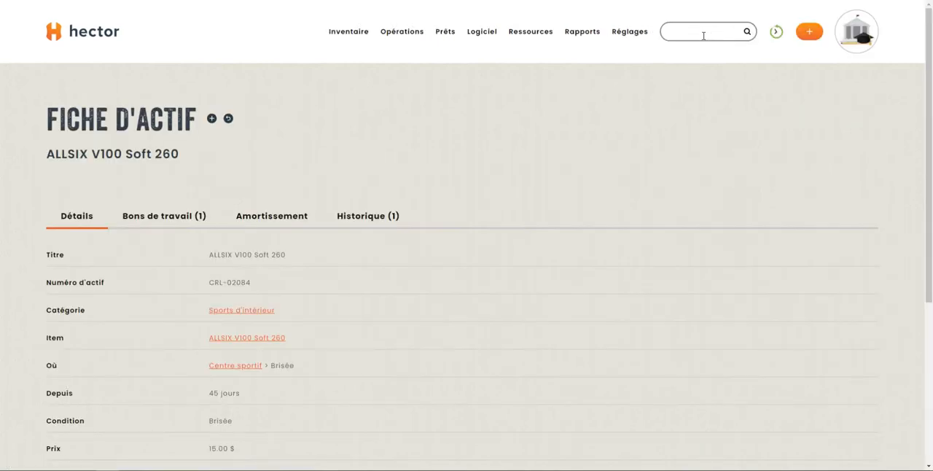
scroll(367, 242, "down", 1)
scroll(180, 237, "up", 1)
- Review the work orders linked to the ALLSIX V100 Soft 260 asset
left_click(170, 217)
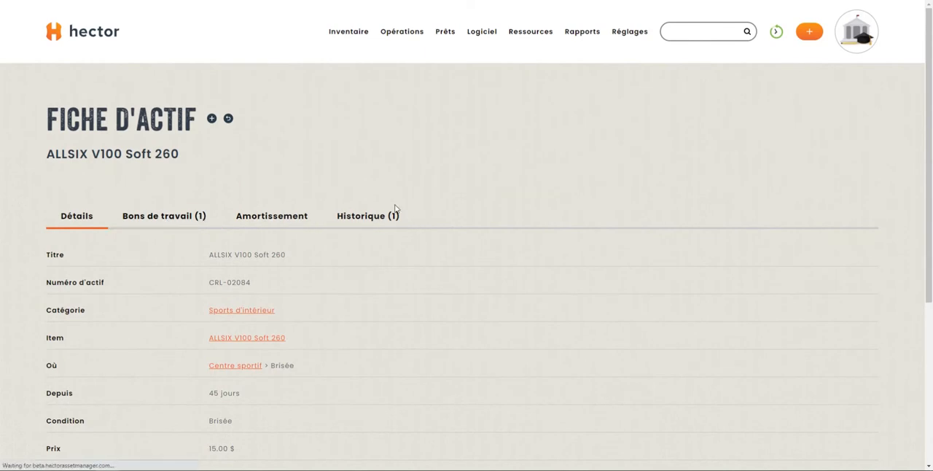
scroll(399, 288, "down", 1)
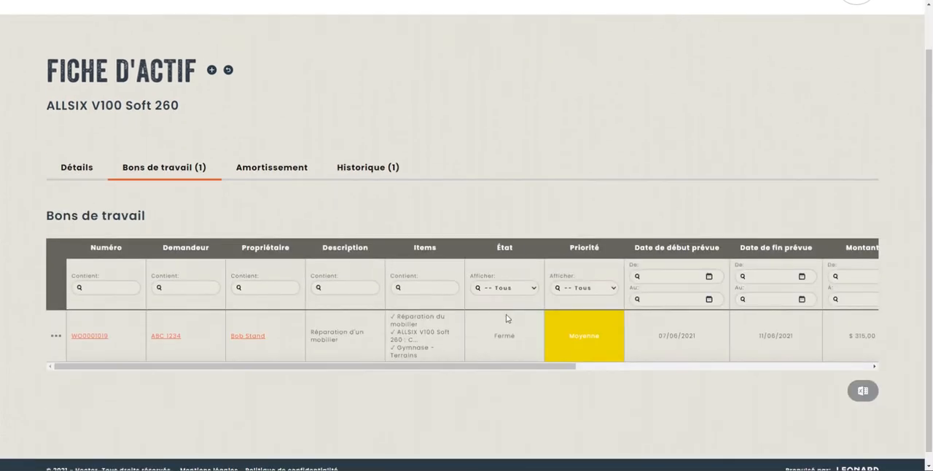
left_click_drag(433, 367, 372, 365)
scroll(339, 272, "up", 1)
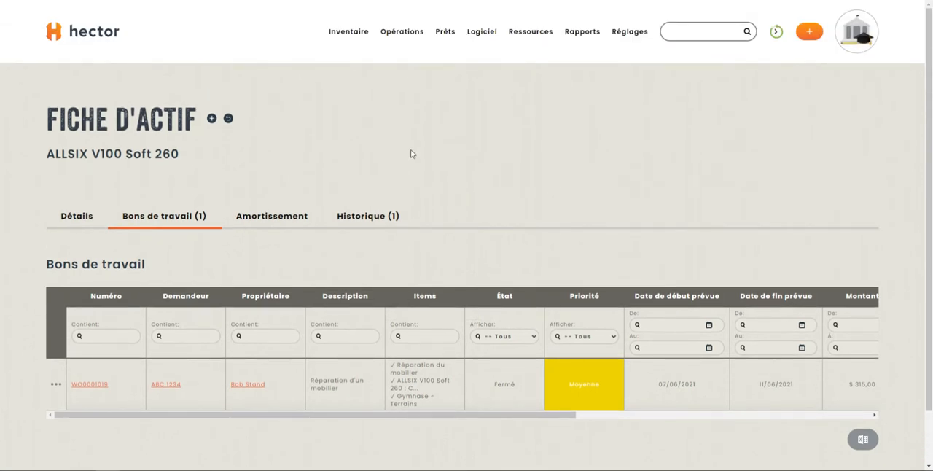
- Examine the work order settings in the operations configuration, including default terms, labour rate, user creation rights, approval and notifications
mouse_move(635, 17)
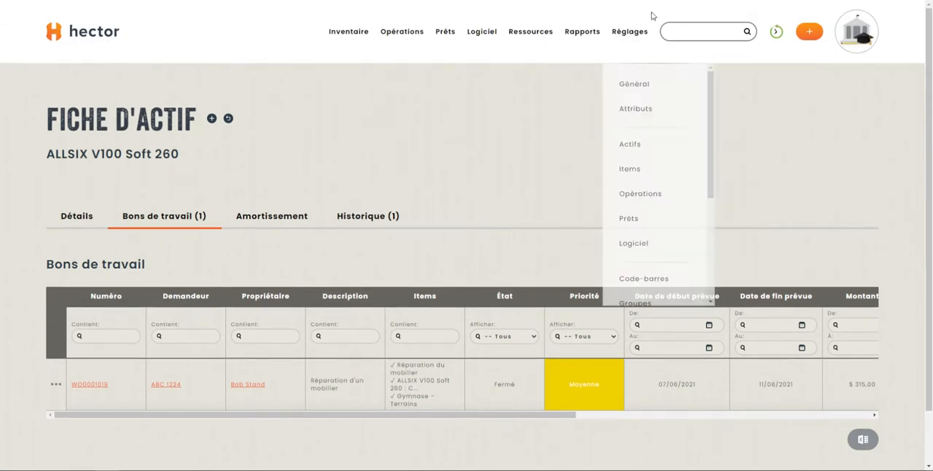
left_click(645, 194)
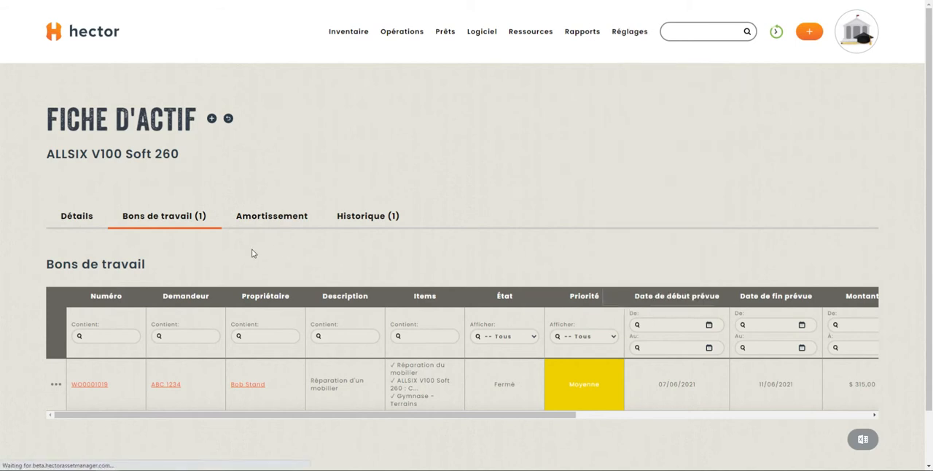
left_click(209, 186)
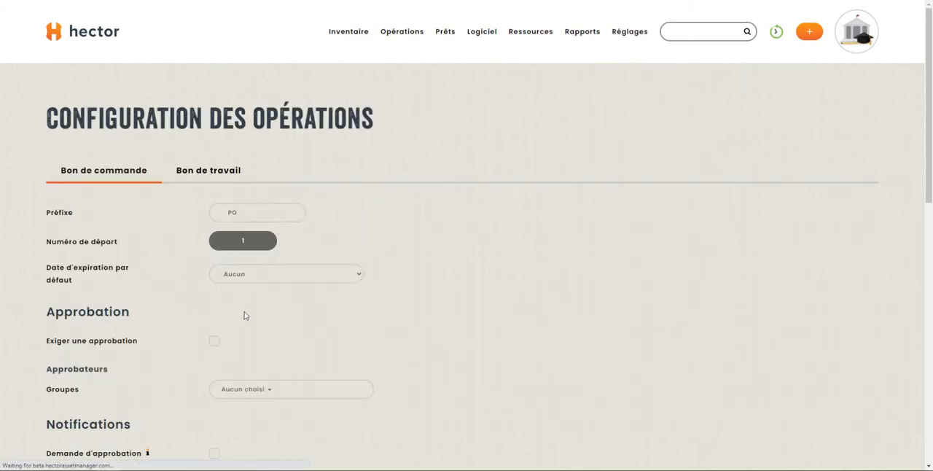
scroll(210, 331, "down", 1)
left_click(213, 342)
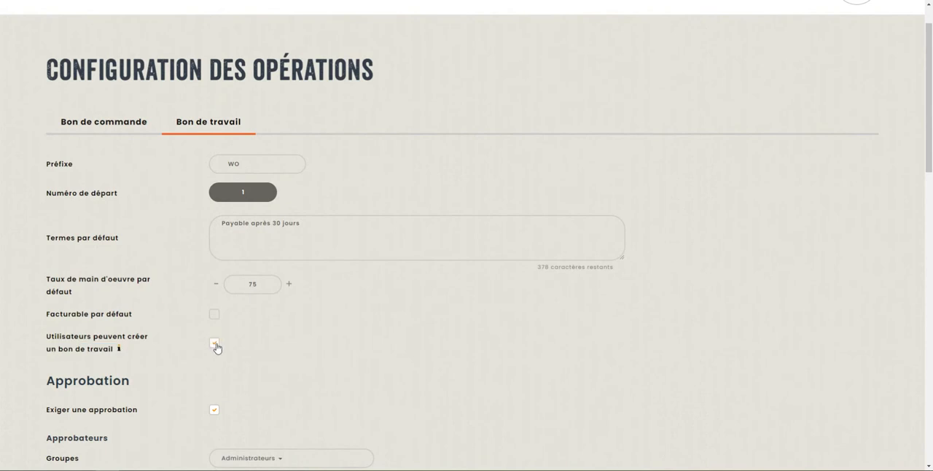
scroll(212, 336, "down", 5)
scroll(146, 356, "down", 2)
scroll(173, 211, "up", 5)
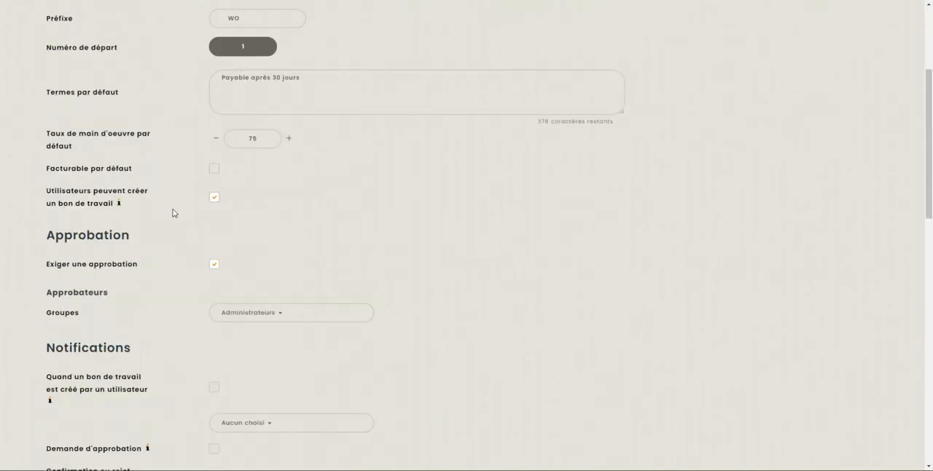
scroll(423, 202, "up", 3)
mouse_move(446, 39)
left_click(485, 182)
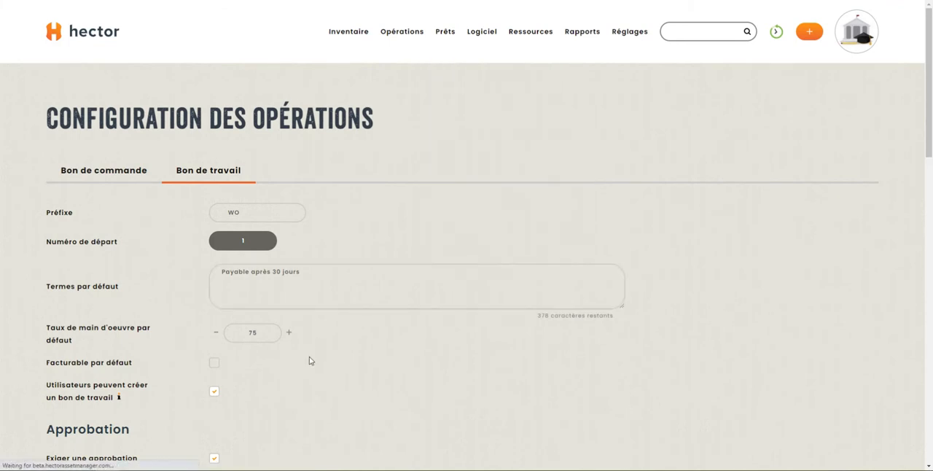
- Open the details of the overdue loan from 30/05/2021 10h15 containing only an Audio-Technica ATR2100x
scroll(319, 270, "down", 4)
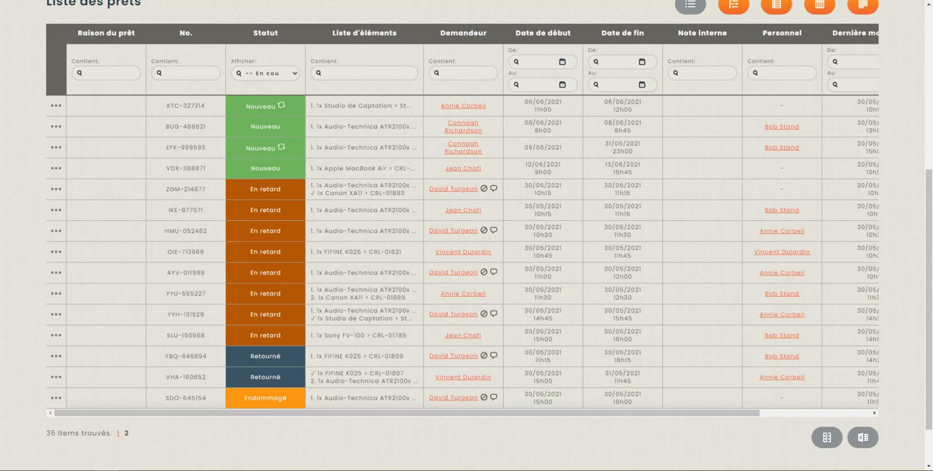
left_click(56, 210)
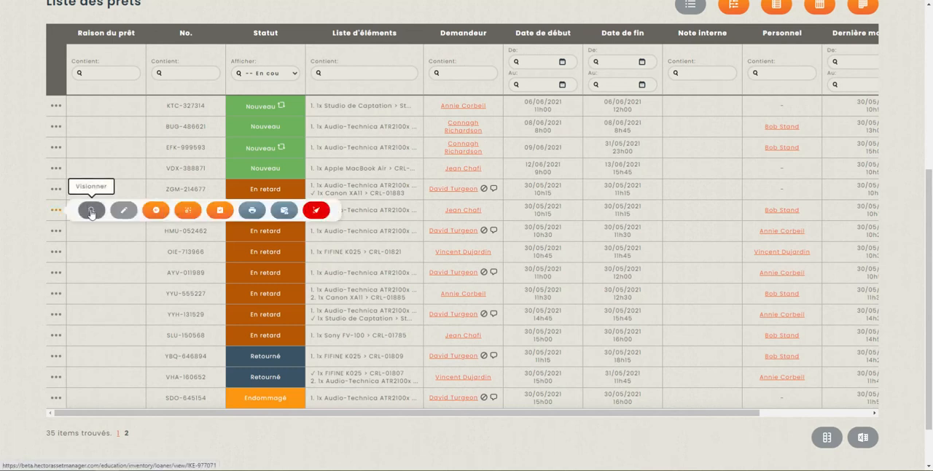
left_click(92, 211)
scroll(295, 328, "down", 3)
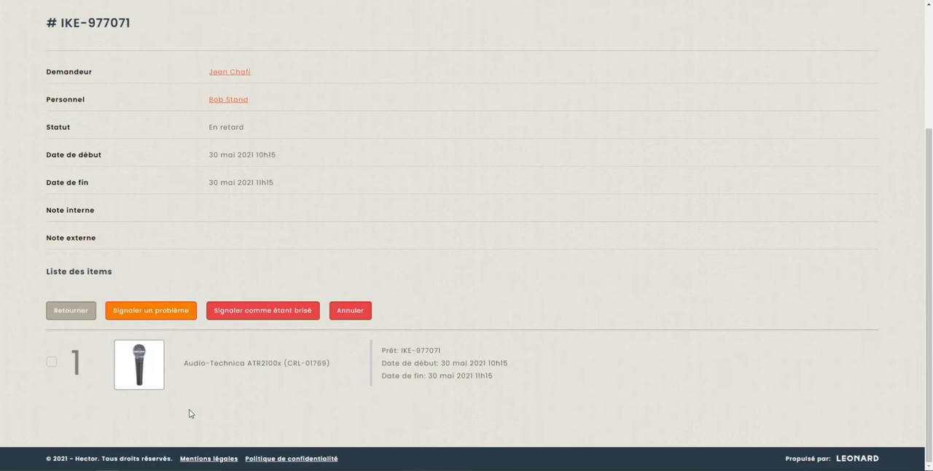
- Select the loan's Audio-Technica ATR2100x (CRL-01769) and report a problem with it to start a work order
left_click(52, 362)
left_click(51, 363)
left_click(150, 315)
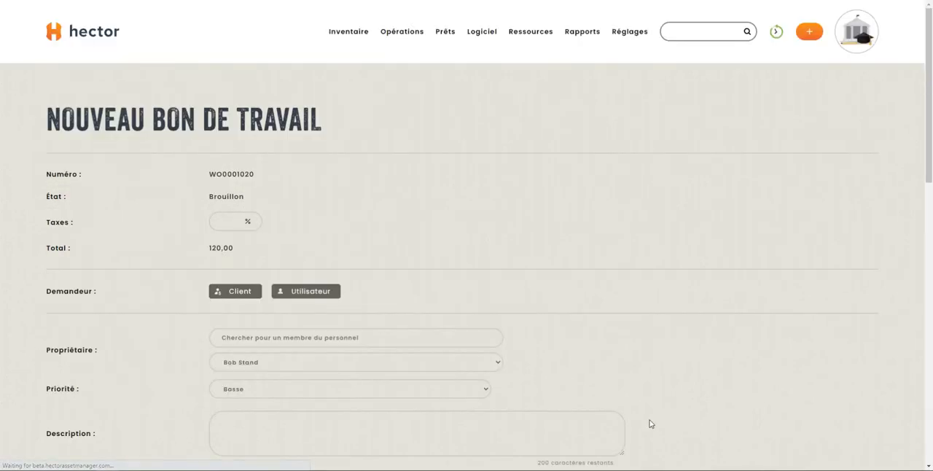
- Examine the new work order form for the reported microphone, including description, terms, dates, note and the prefilled asset line
scroll(579, 383, "down", 2)
left_click(572, 357)
scroll(573, 357, "down", 4)
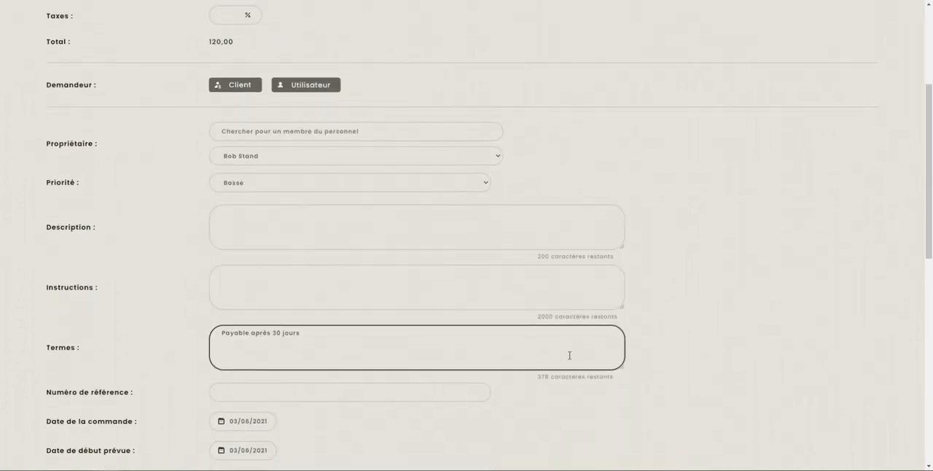
scroll(554, 323, "up", 2)
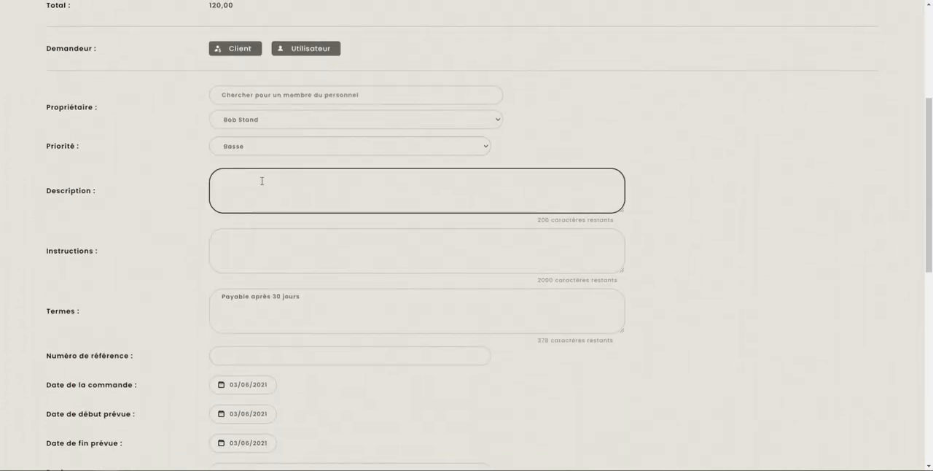
scroll(266, 185, "down", 5)
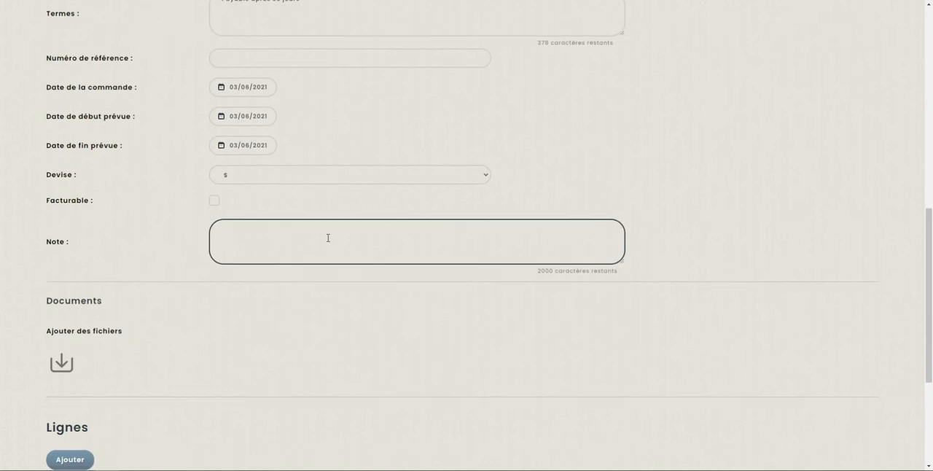
scroll(328, 259, "down", 2)
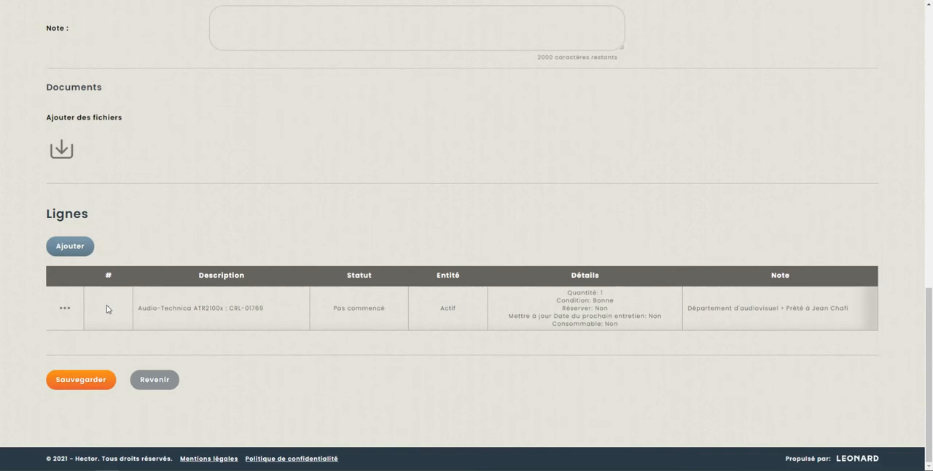
scroll(171, 343, "up", 5)
scroll(186, 348, "down", 1)
scroll(187, 348, "up", 1)
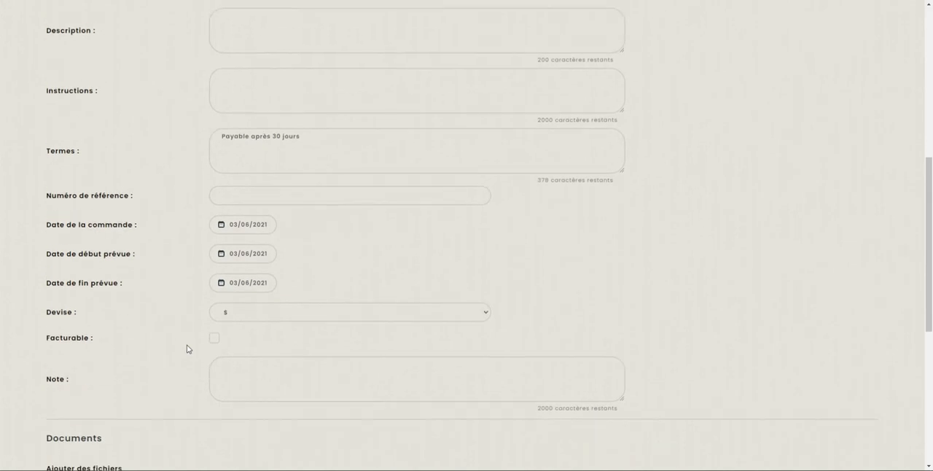
left_click(263, 68)
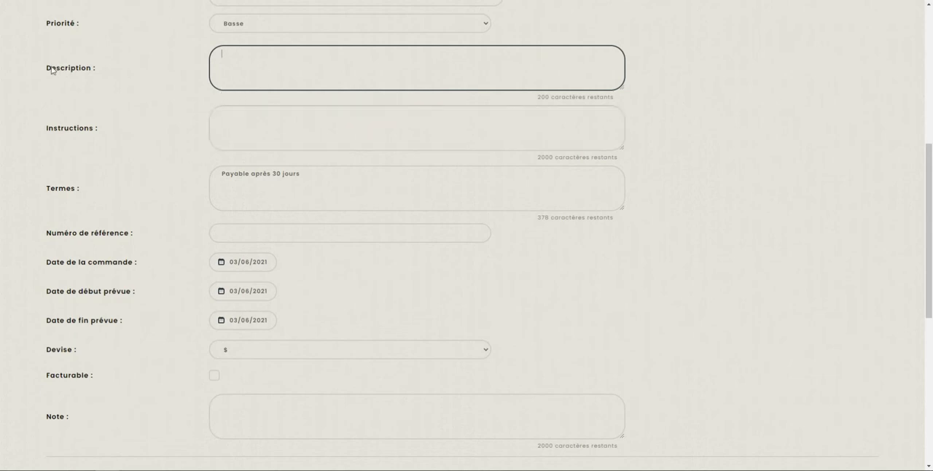
scroll(238, 291, "down", 5)
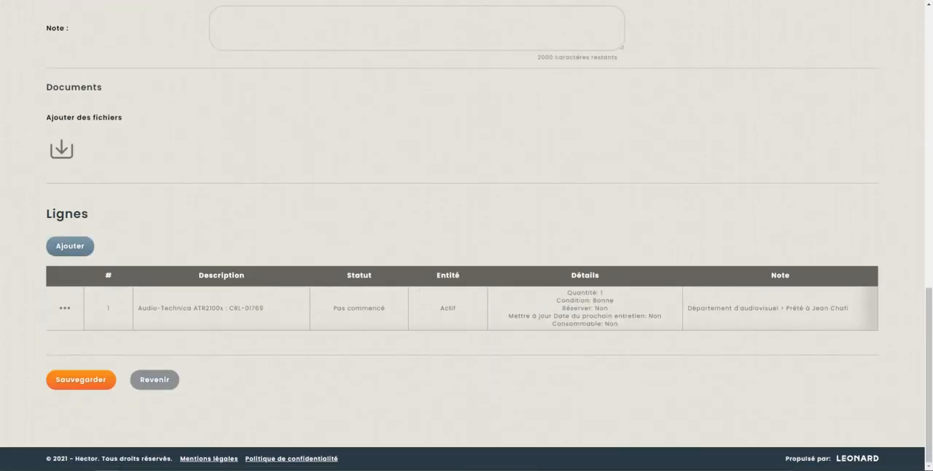
left_click(84, 381)
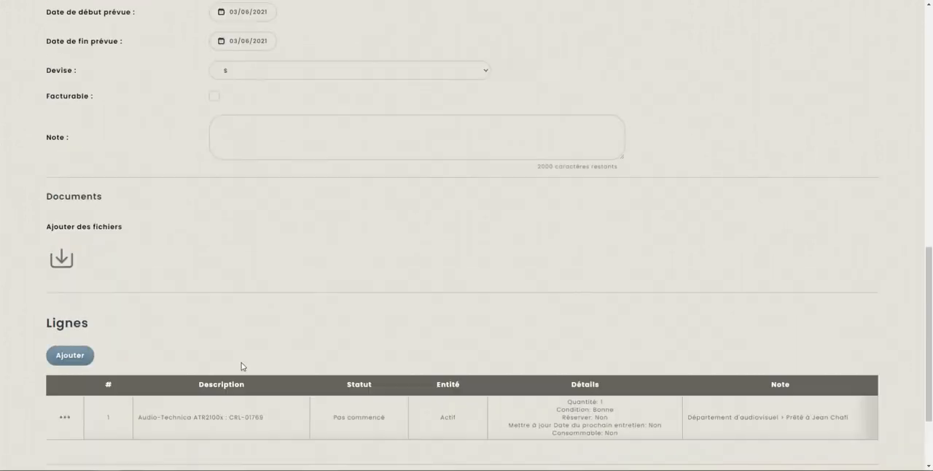
- Go to the work order list and look over its status categories, including Brouillon
mouse_move(408, 37)
left_click(419, 110)
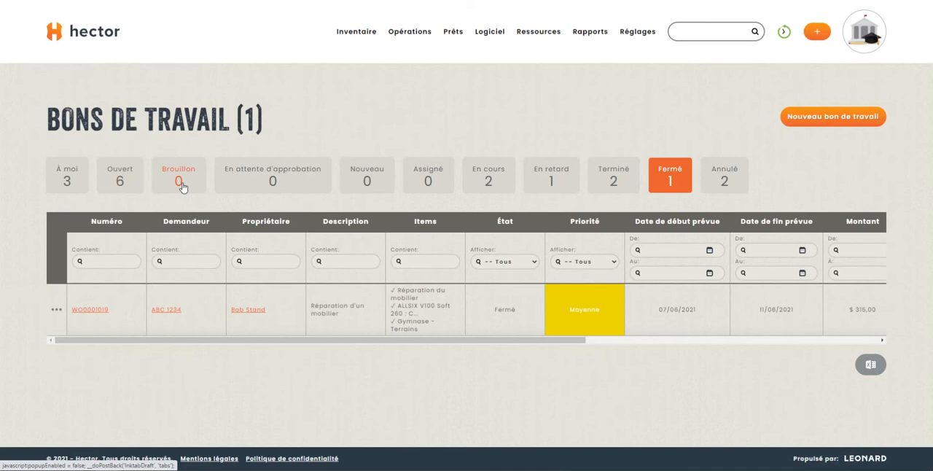
mouse_move(461, 35)
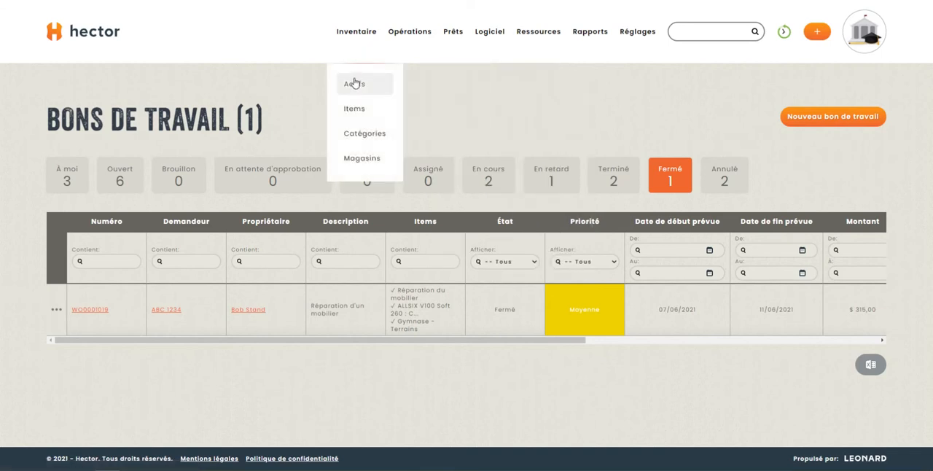
- Start a new work order for the Sony FV-100 asset CRL-02401 directly from the asset list
left_click(356, 80)
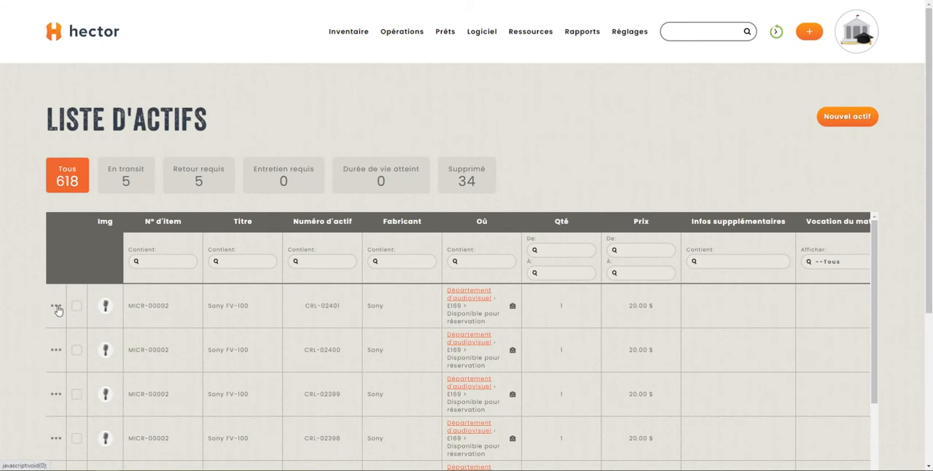
left_click(56, 308)
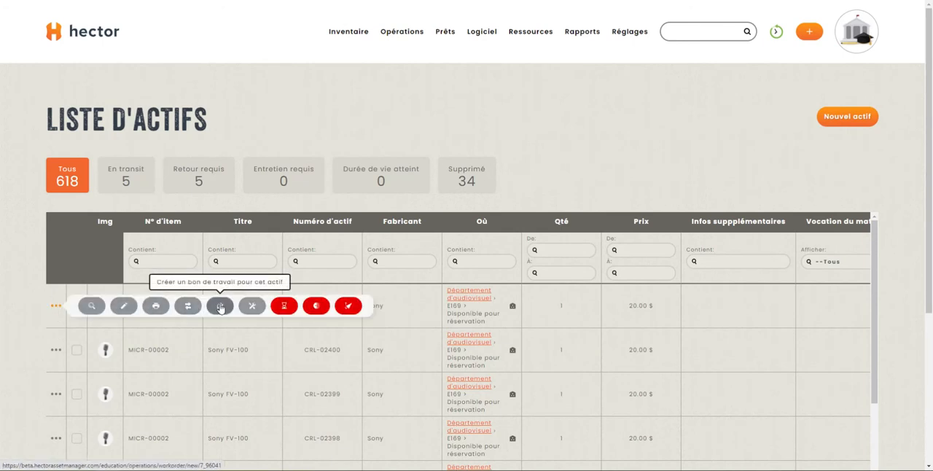
left_click(220, 307)
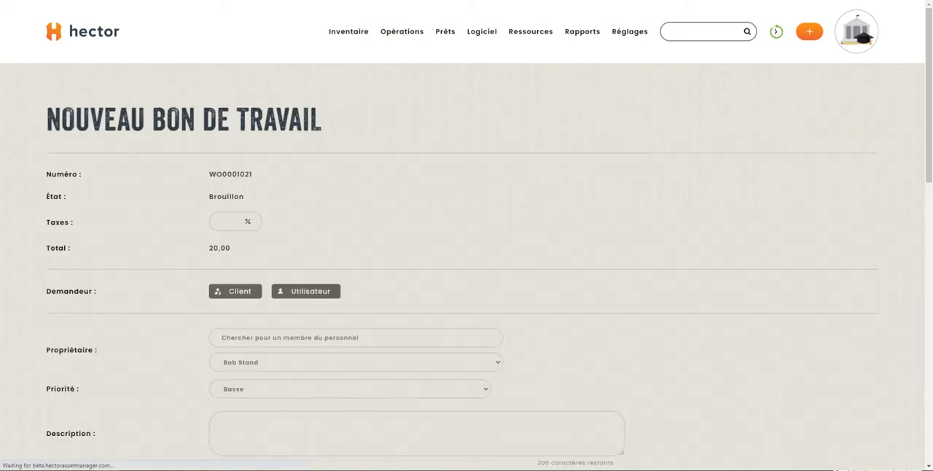
- Review the Sony FV-100 work order form and the actions available on its prefilled asset line
scroll(515, 304, "down", 3)
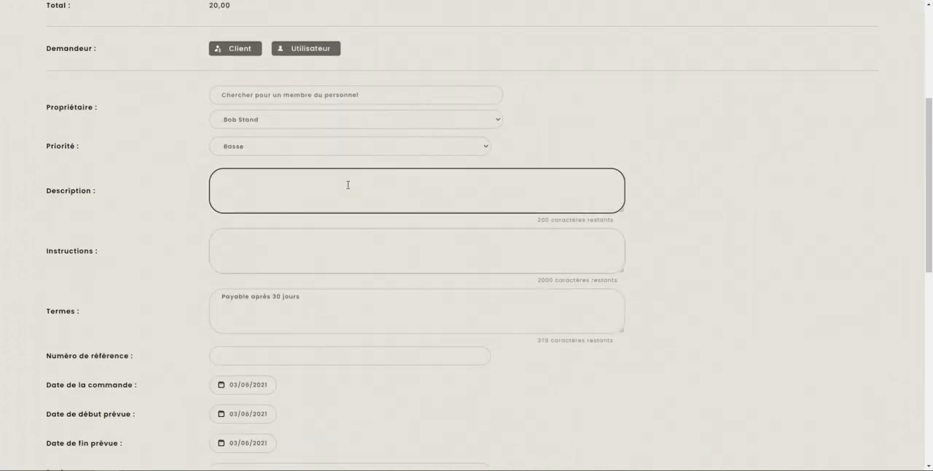
scroll(423, 173, "down", 7)
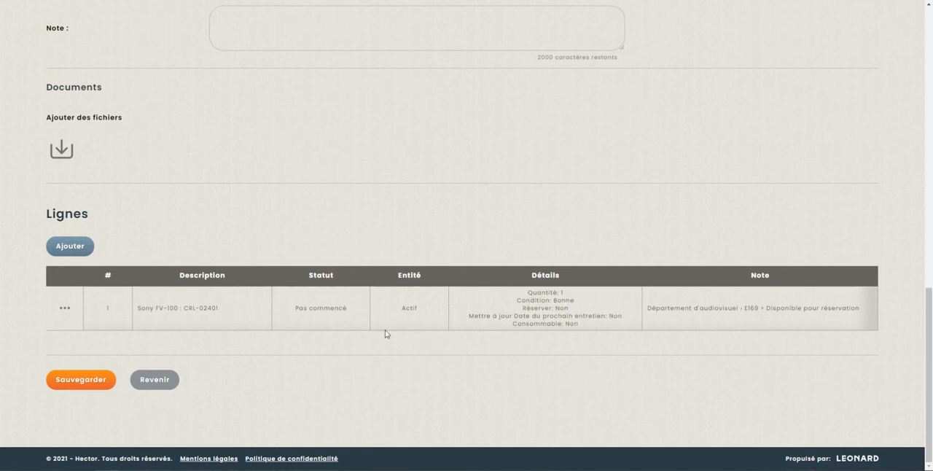
left_click(64, 307)
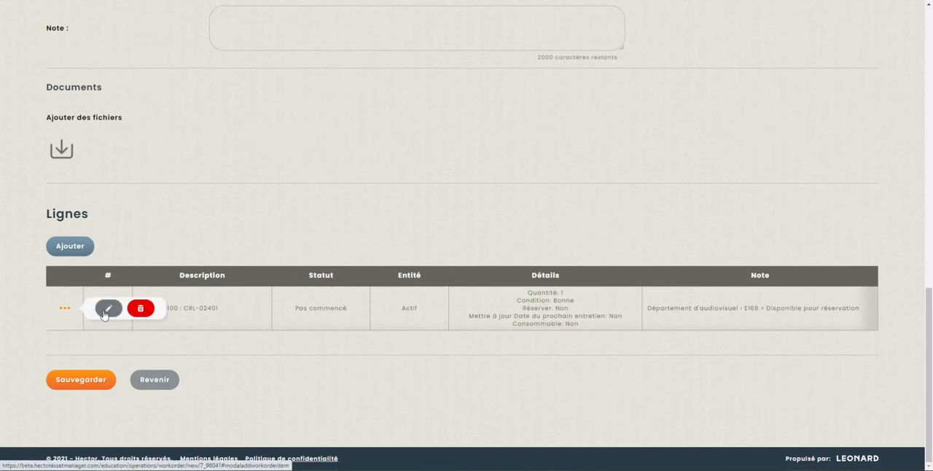
left_click(67, 312)
scroll(517, 183, "up", 10)
scroll(638, 246, "up", 5)
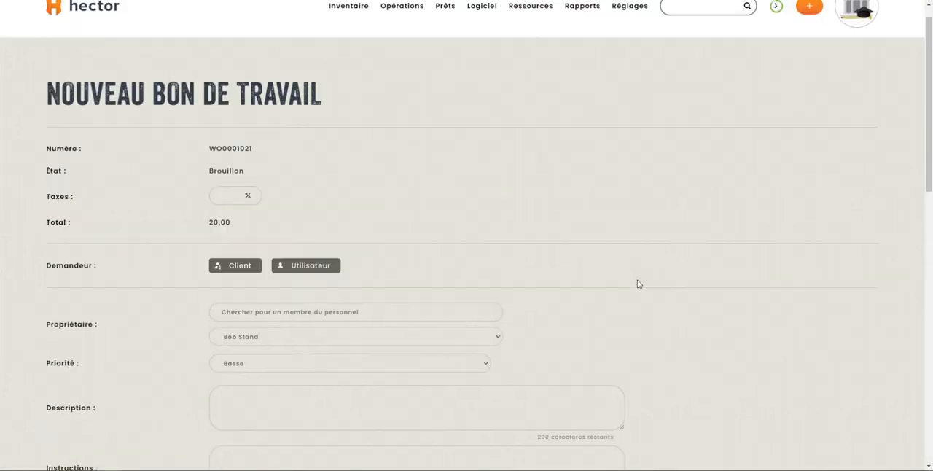
- Start a work order for the Bibliothèque - Locaux d'étude room from the Locaux list and review its prefilled form
mouse_move(526, 37)
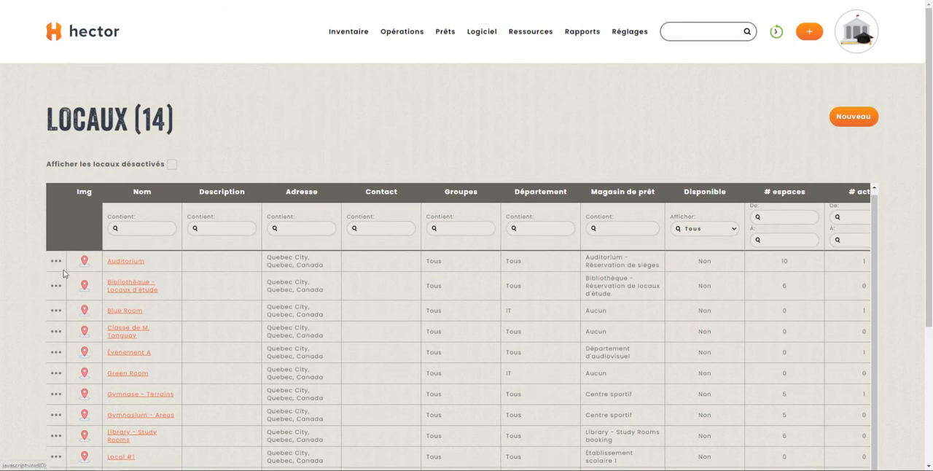
mouse_move(55, 291)
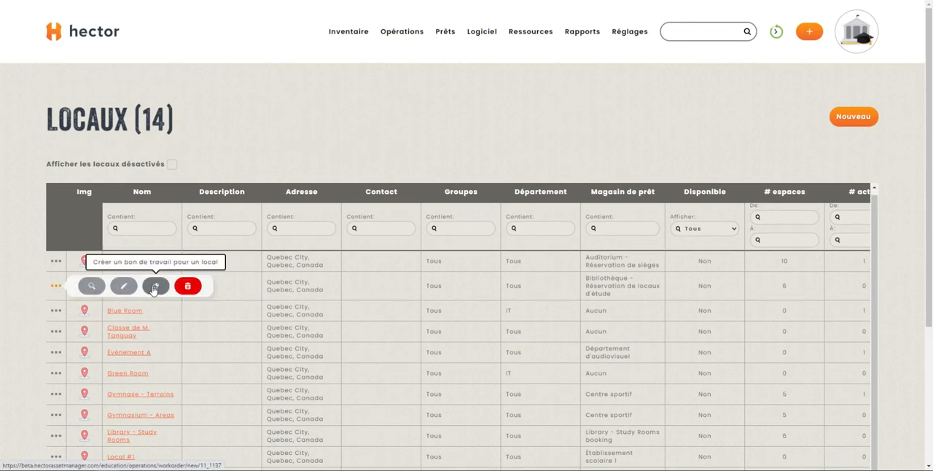
left_click(154, 287)
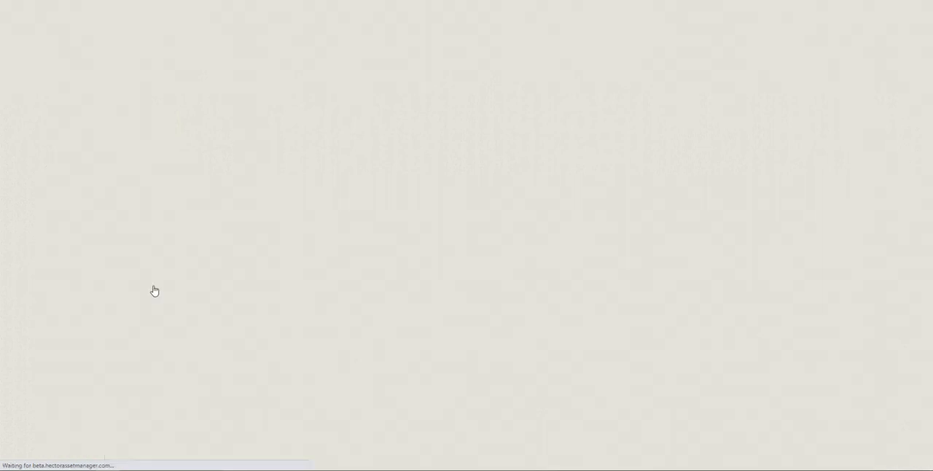
scroll(210, 302, "down", 10)
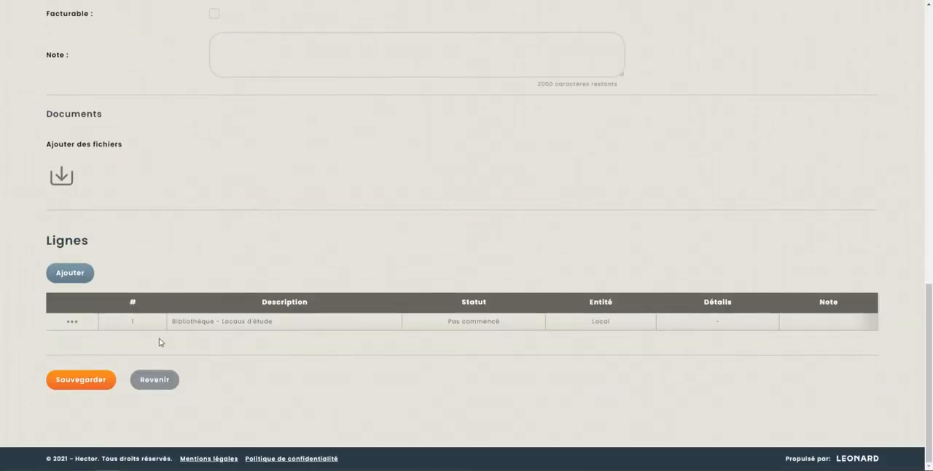
scroll(584, 329, "up", 5)
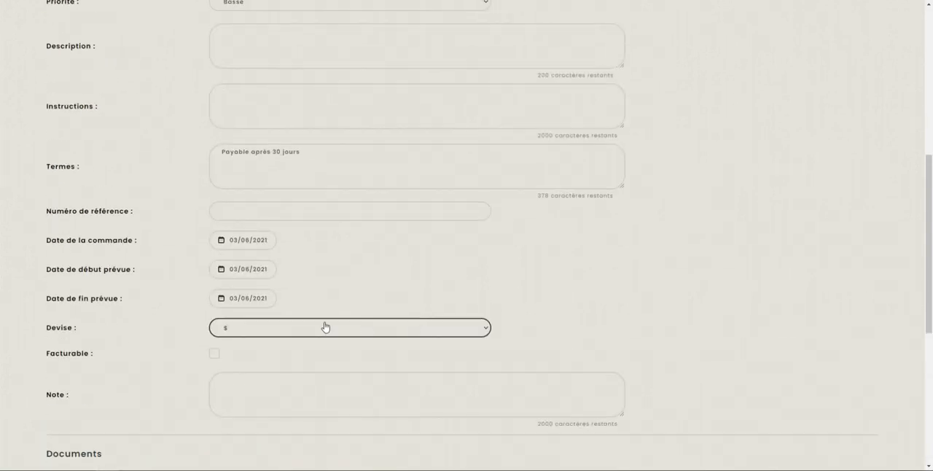
scroll(323, 327, "up", 5)
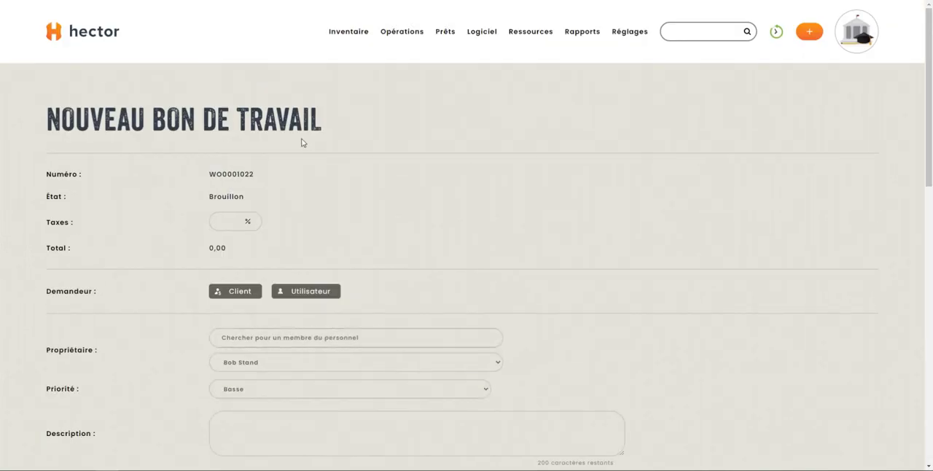
- Open the Bon de travail settings in the operations configuration and look over the default and user creation options
mouse_move(358, 40)
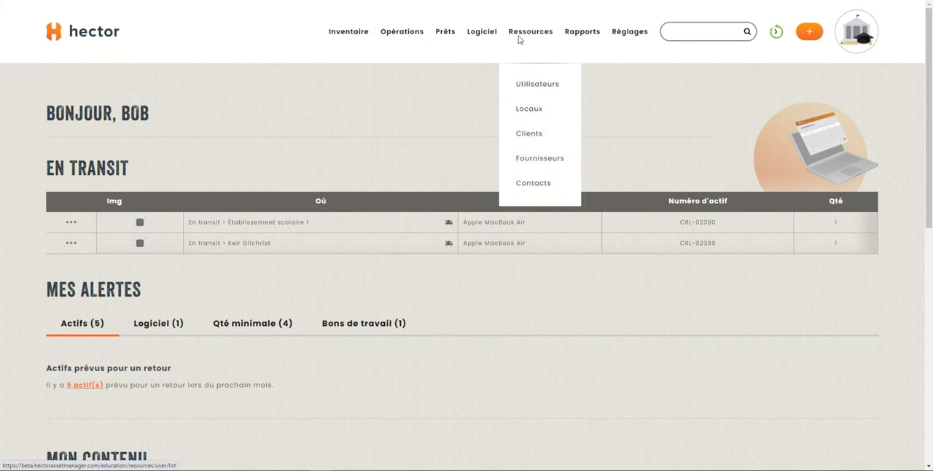
mouse_move(620, 35)
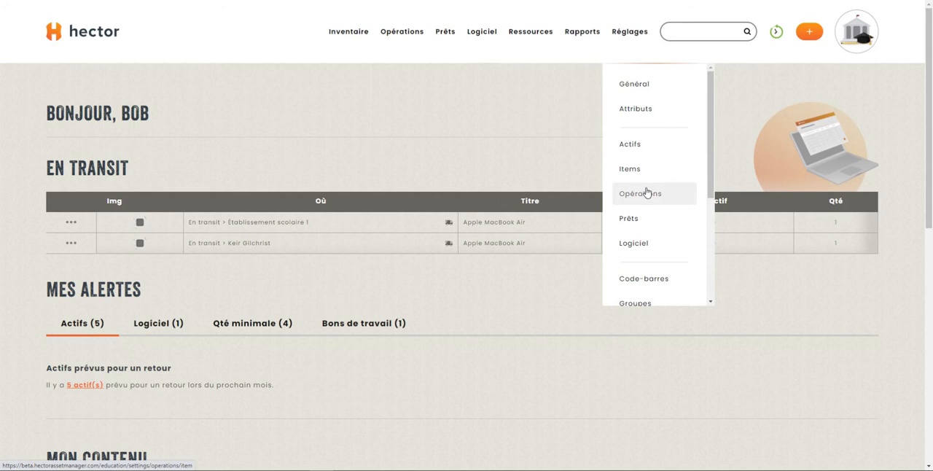
left_click(630, 229)
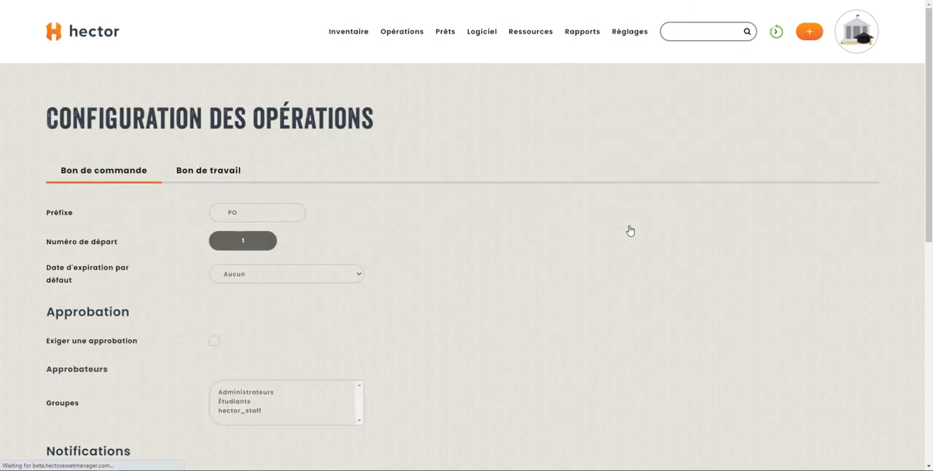
left_click(223, 173)
scroll(470, 268, "down", 1)
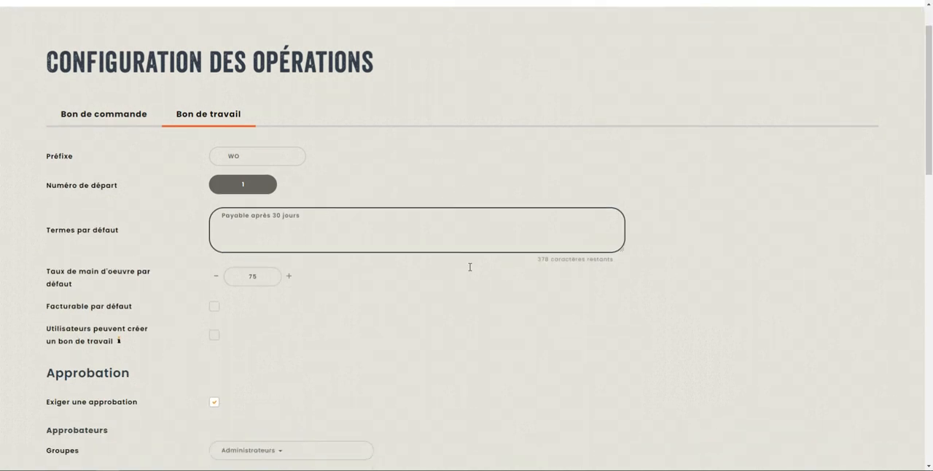